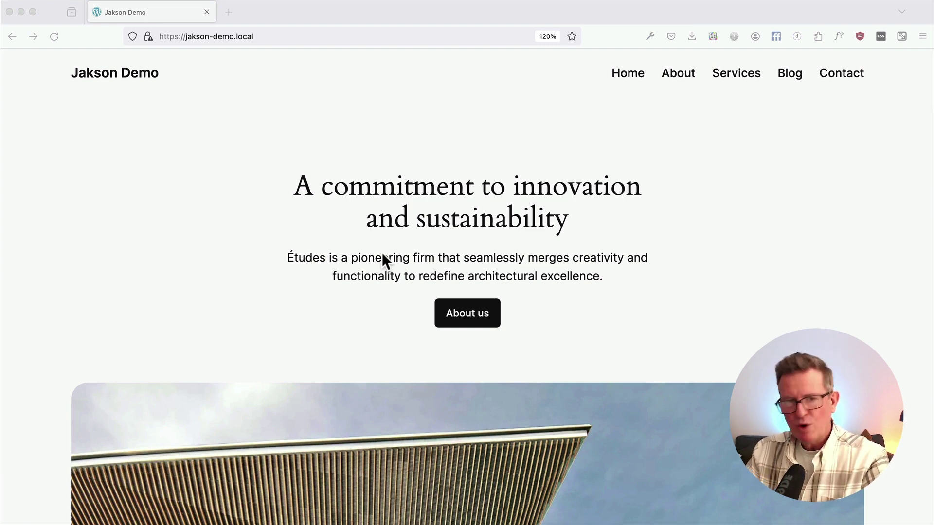
Step: Open Firefox's Network panel and reload the Jakson Demo home page to capture its 13 requests
{"action": "scroll", "coordinate": [381, 216], "scroll_direction": "down", "scroll_amount": 7}
{"action": "scroll", "coordinate": [381, 212], "scroll_direction": "up", "scroll_amount": 7}
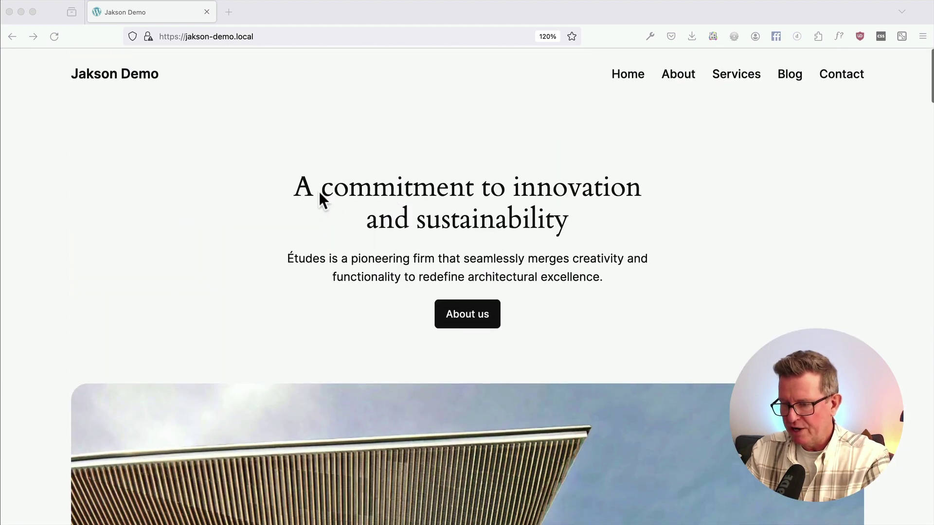
{"action": "right_click", "coordinate": [279, 129]}
{"action": "left_click", "coordinate": [340, 283]}
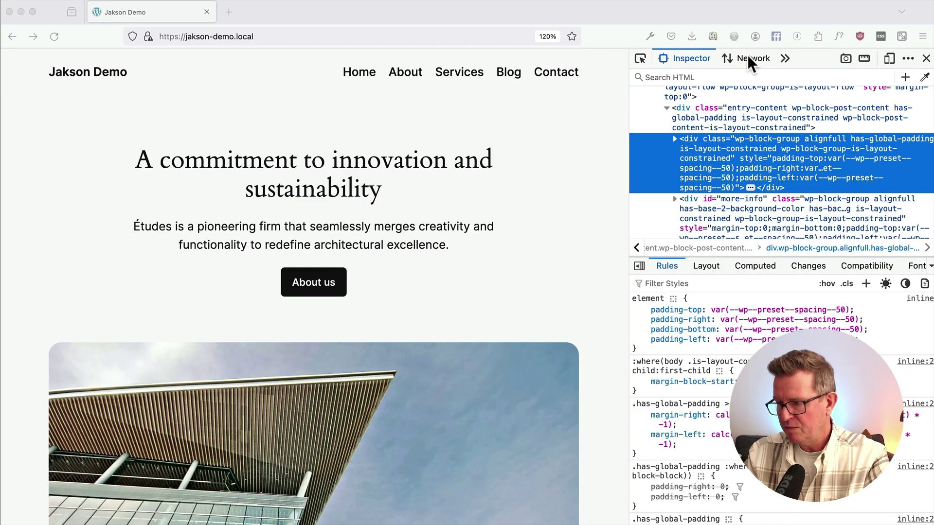
{"action": "left_click", "coordinate": [747, 57]}
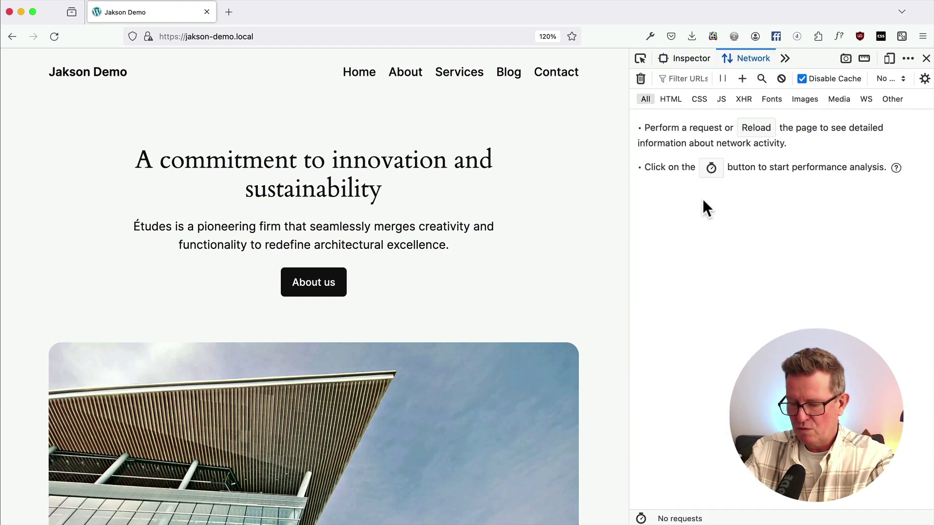
{"action": "key", "text": "super+r"}
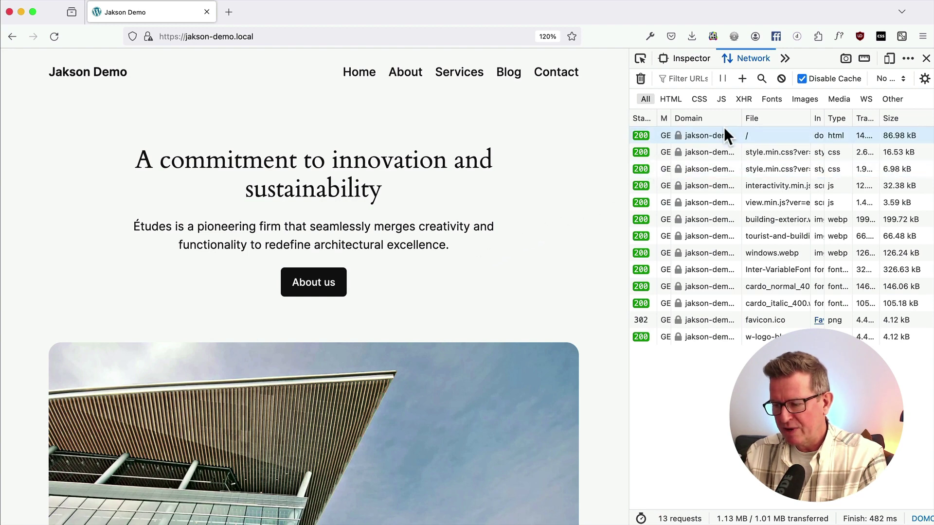
Step: Filter the network list to fonts and read the 3 font files' 577.87 kB transferred total
{"action": "left_click", "coordinate": [772, 98]}
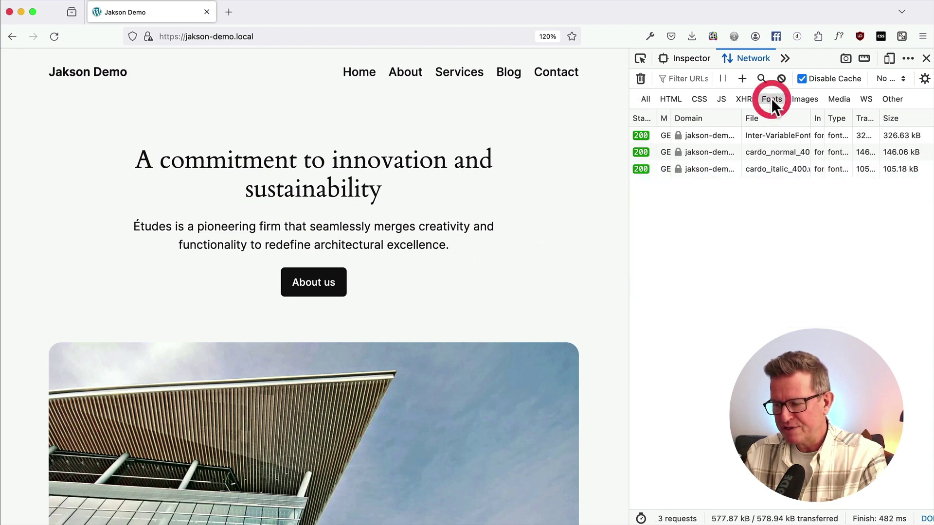
{"action": "double_click", "coordinate": [714, 518]}
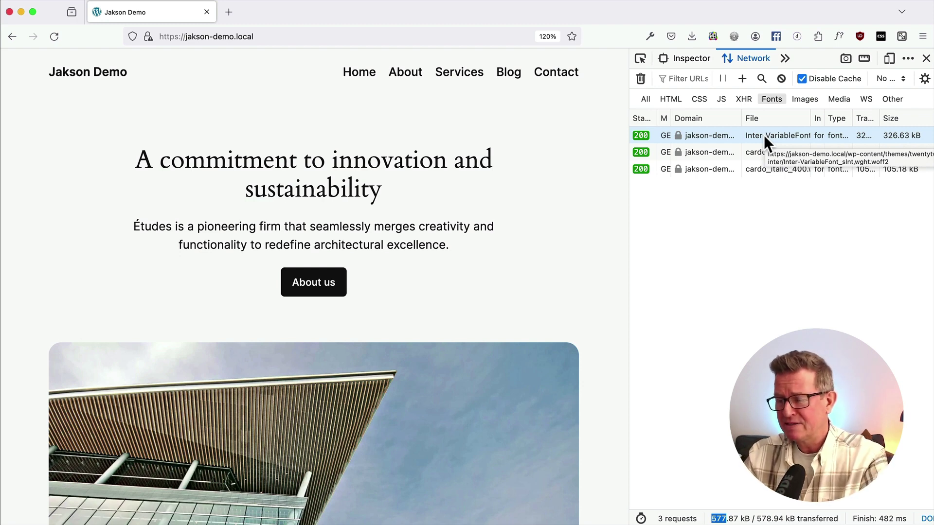
{"action": "mouse_move", "coordinate": [880, 118]}
{"action": "left_mouse_down"}
{"action": "mouse_move", "coordinate": [905, 120]}
{"action": "mouse_move", "coordinate": [873, 121]}
{"action": "left_mouse_up"}
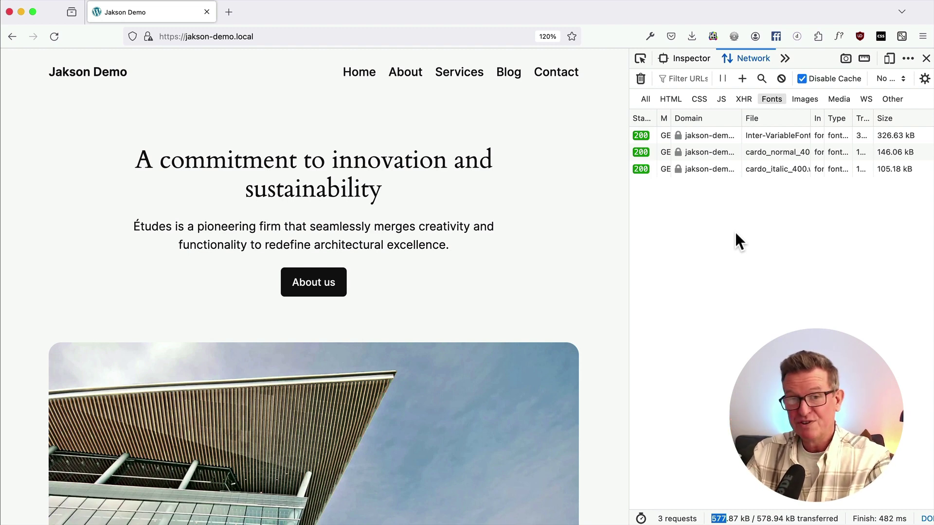
Step: Close DevTools, return to Chrome, and activate the Create Block Theme 1.13.8 plugin
{"action": "left_click", "coordinate": [925, 59]}
{"action": "key", "text": "super+Tab"}
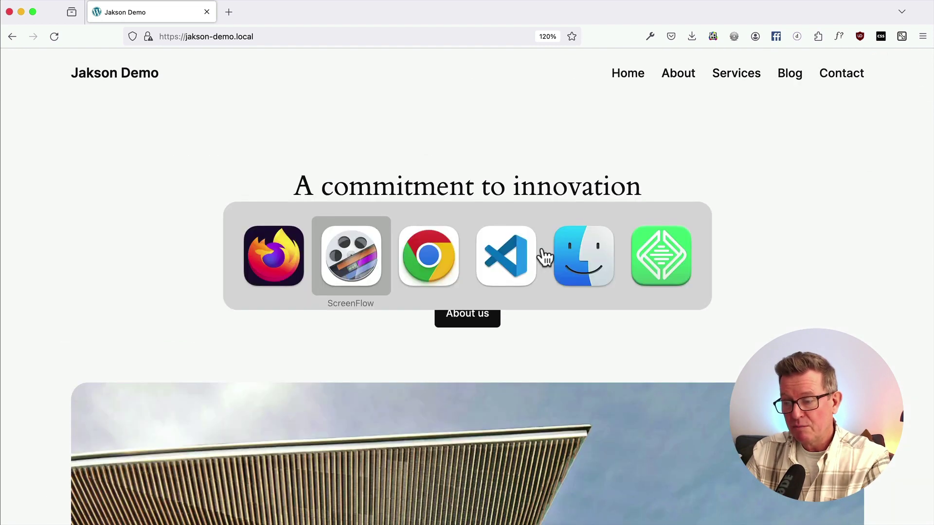
{"action": "key", "text": "super+Tab"}
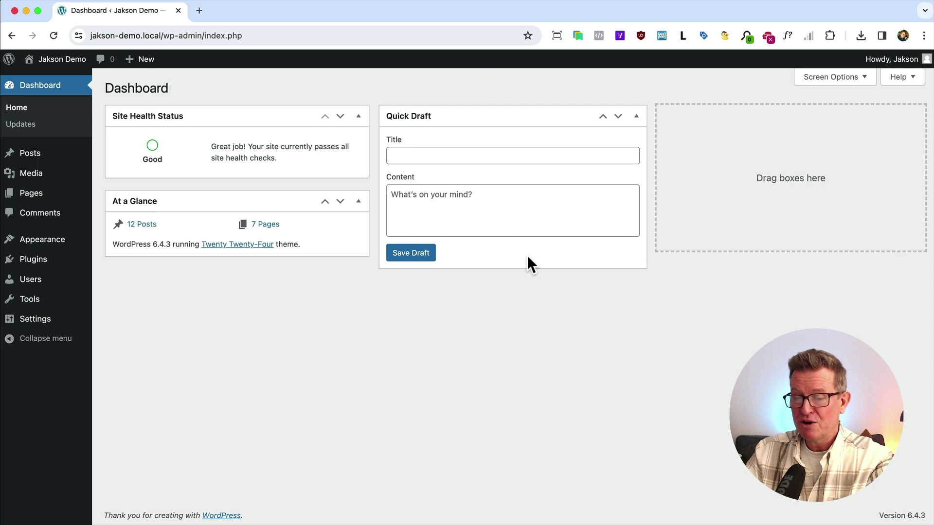
{"action": "left_click", "coordinate": [33, 265]}
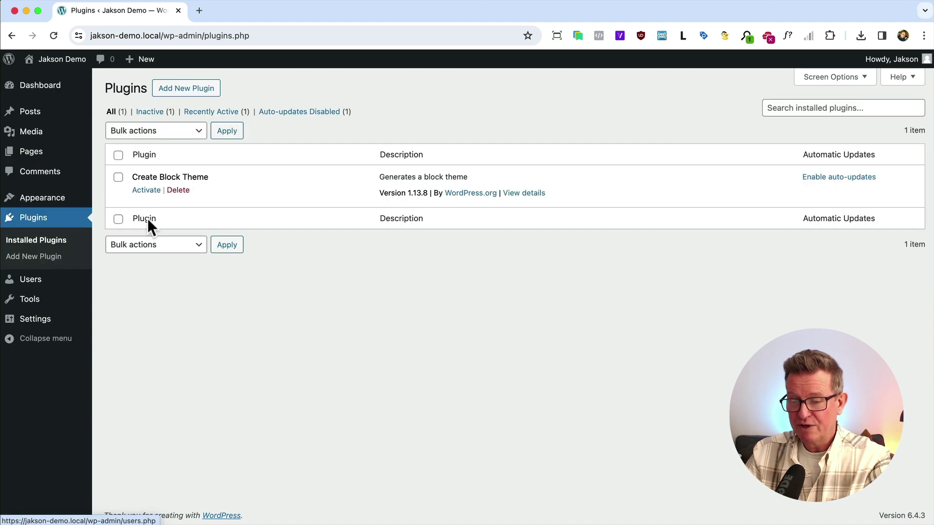
{"action": "left_click", "coordinate": [146, 190]}
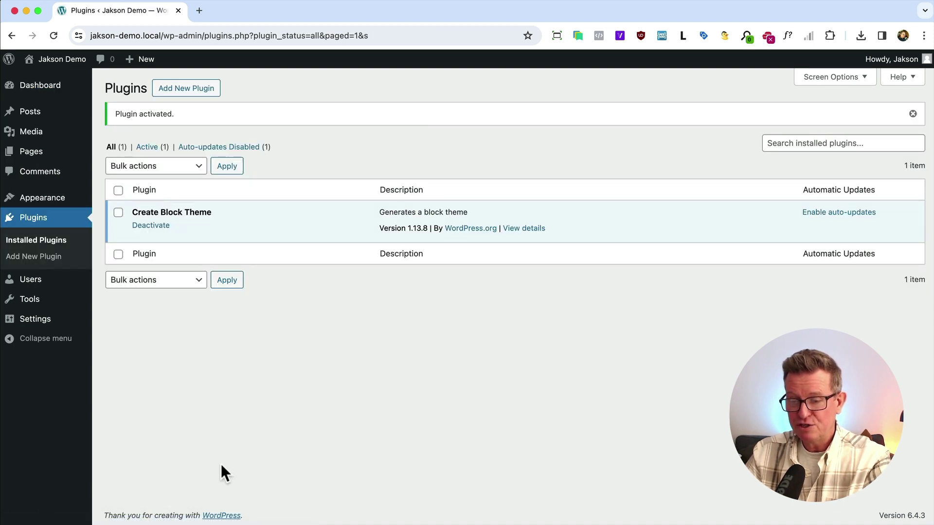
Step: Review the theme's Inter and Cardo fonts under Manage Theme Fonts, then return to Create Block Theme
{"action": "mouse_move", "coordinate": [32, 207]}
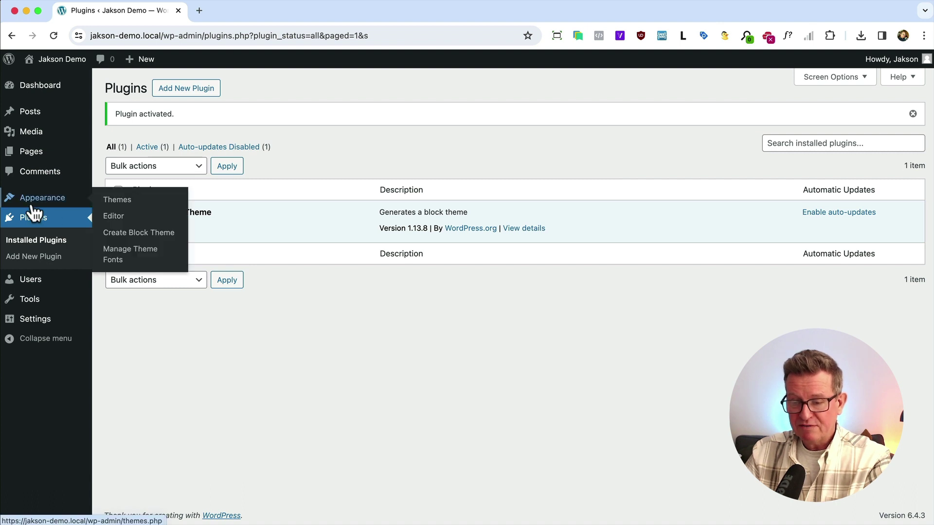
{"action": "left_click", "coordinate": [127, 234]}
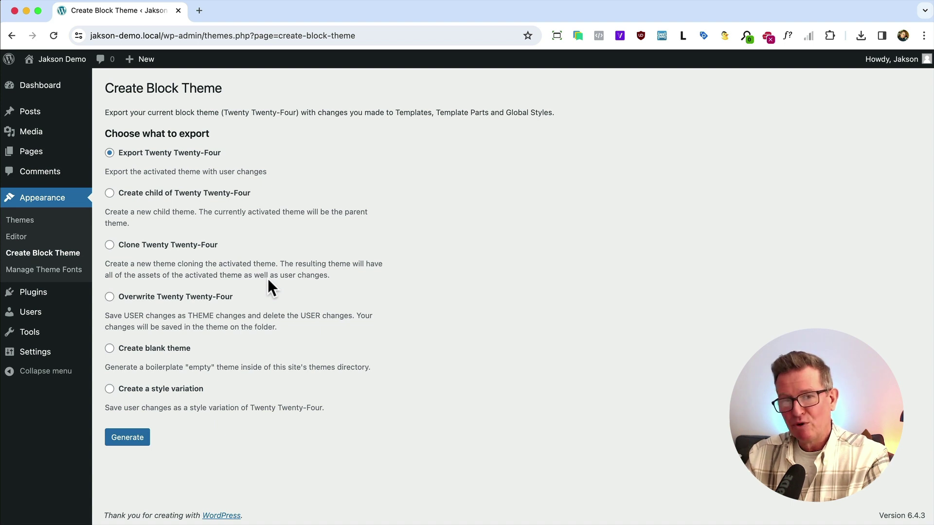
{"action": "left_click", "coordinate": [54, 270]}
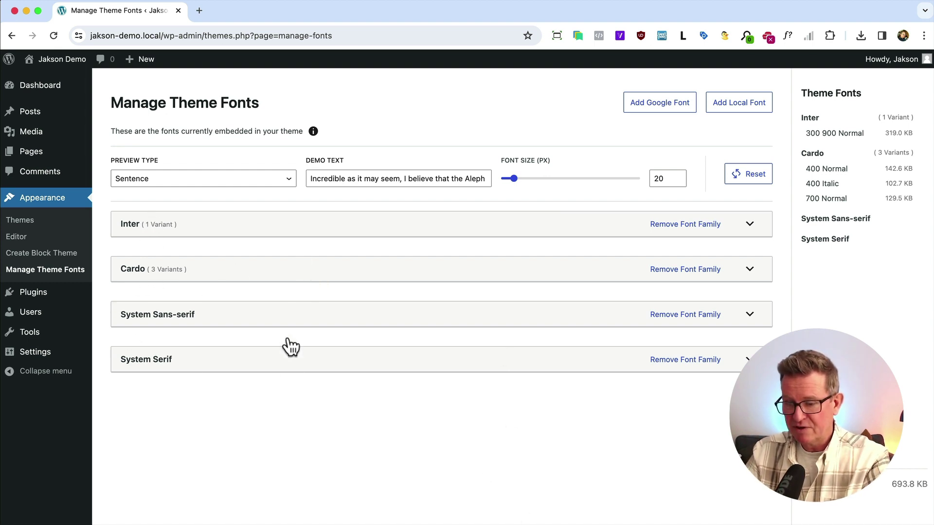
{"action": "left_click", "coordinate": [749, 269]}
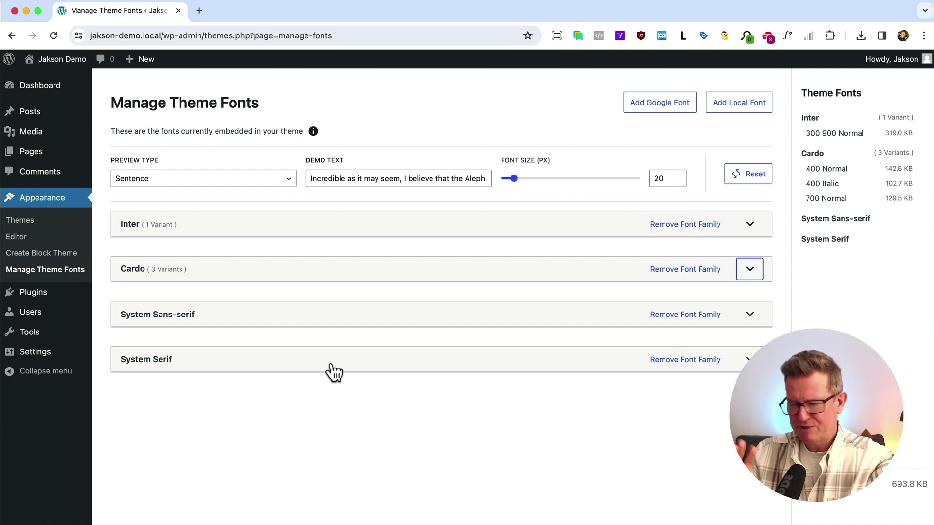
{"action": "left_click", "coordinate": [52, 253]}
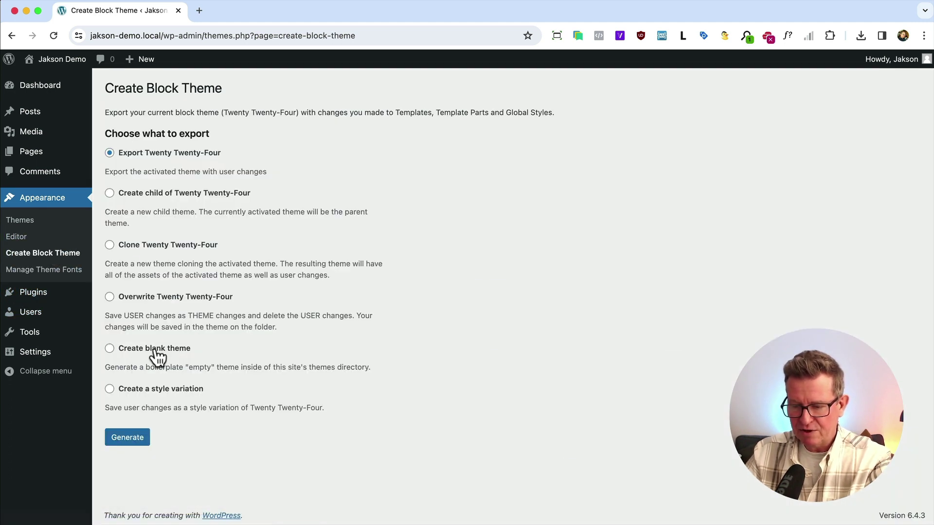
Step: Generate a blank theme named 'Blanky Blank' and open the Manage Theme Fonts page
{"action": "left_click", "coordinate": [150, 350]}
{"action": "left_click", "coordinate": [421, 190]}
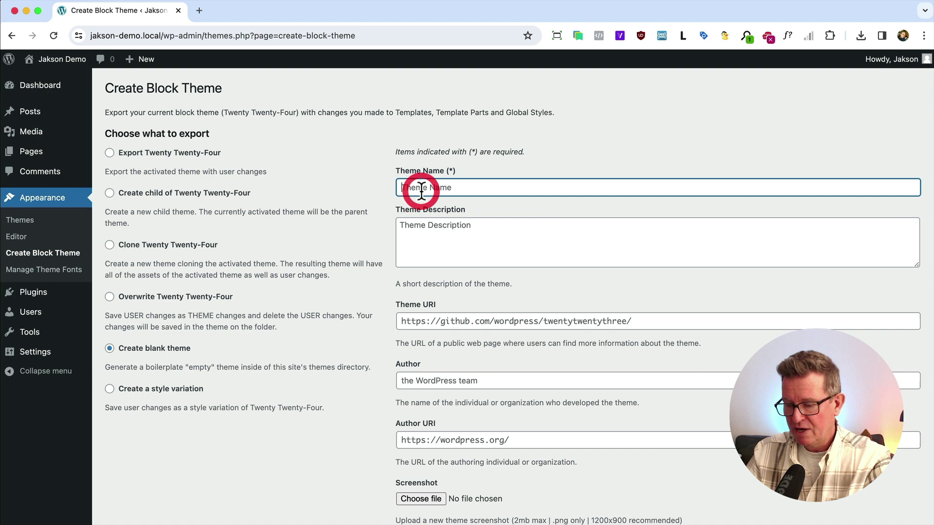
{"action": "type", "text": "Blanky Blank"}
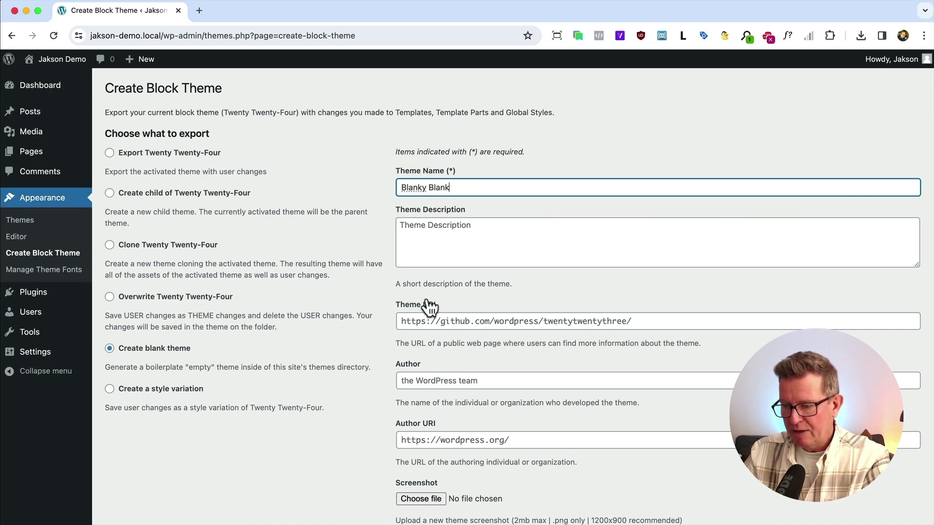
{"action": "scroll", "coordinate": [427, 307], "scroll_direction": "down", "scroll_amount": 10}
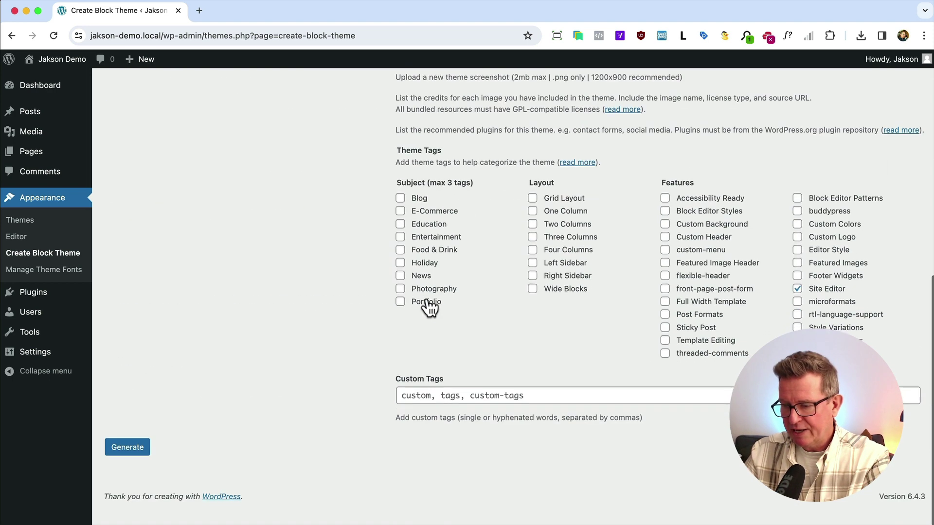
{"action": "left_click", "coordinate": [129, 467]}
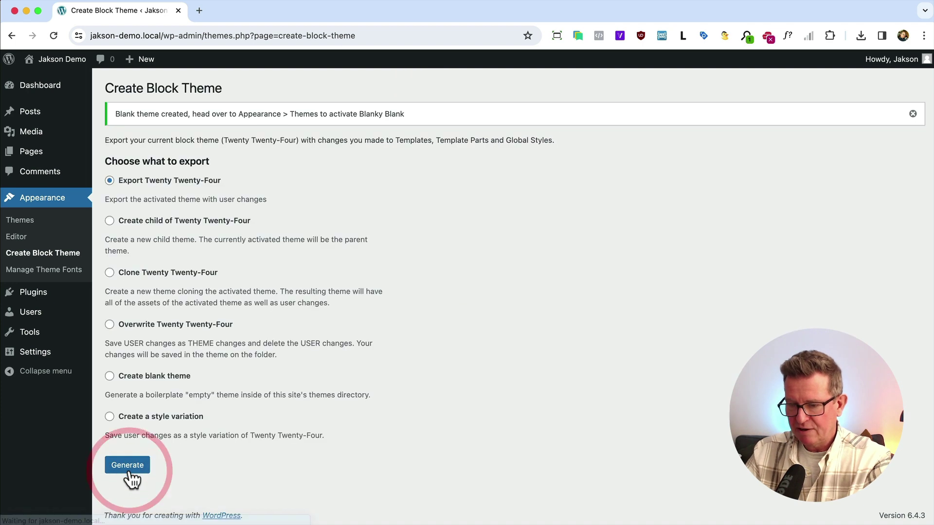
{"action": "left_click", "coordinate": [45, 269]}
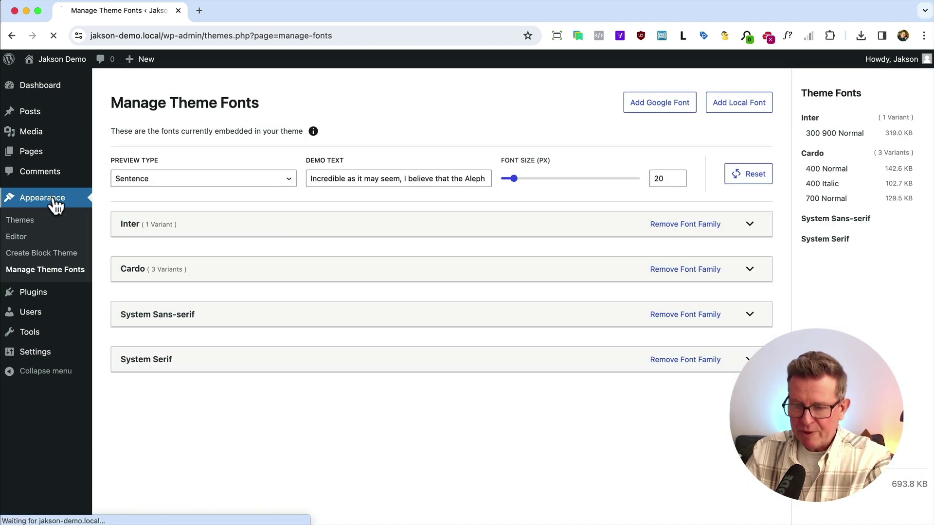
Step: Activate the Blanky Blank theme and confirm its fonts page lists only System Font
{"action": "left_click", "coordinate": [52, 219]}
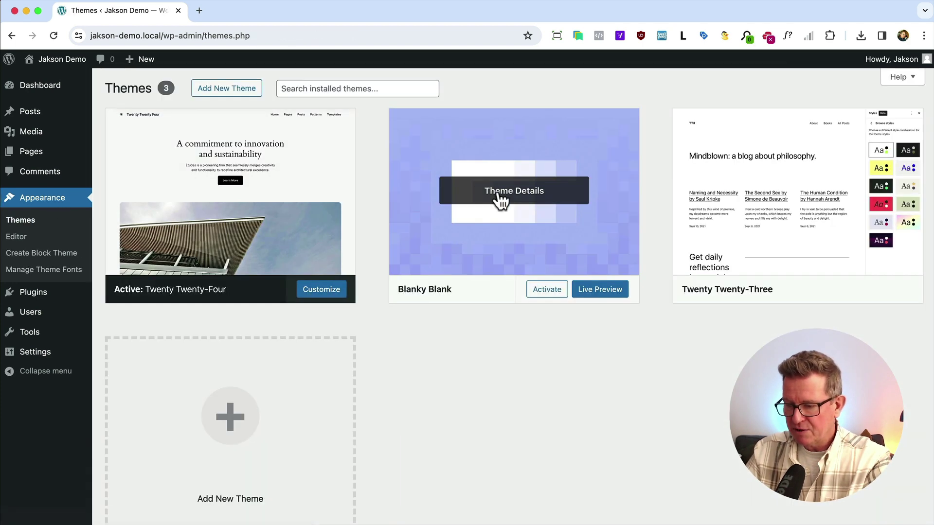
{"action": "left_click", "coordinate": [557, 293]}
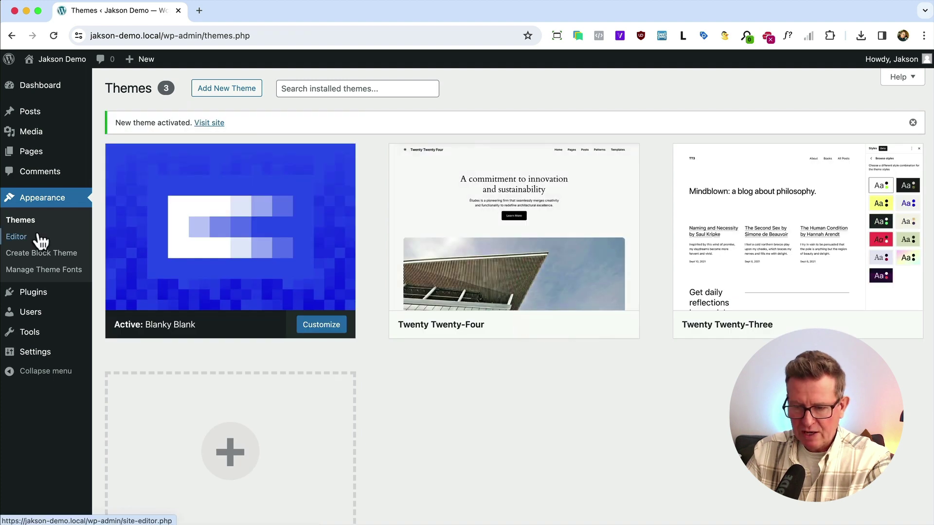
{"action": "left_click", "coordinate": [37, 270]}
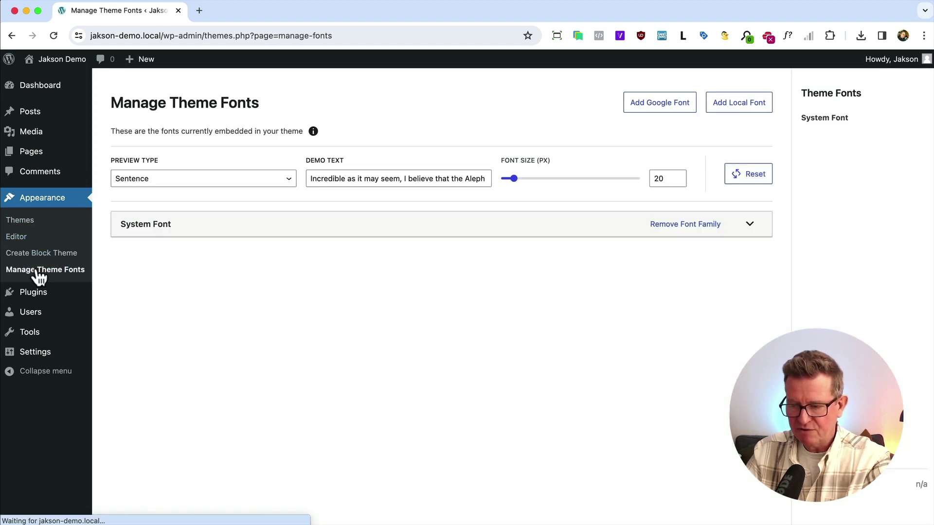
{"action": "key", "text": "super+Tab"}
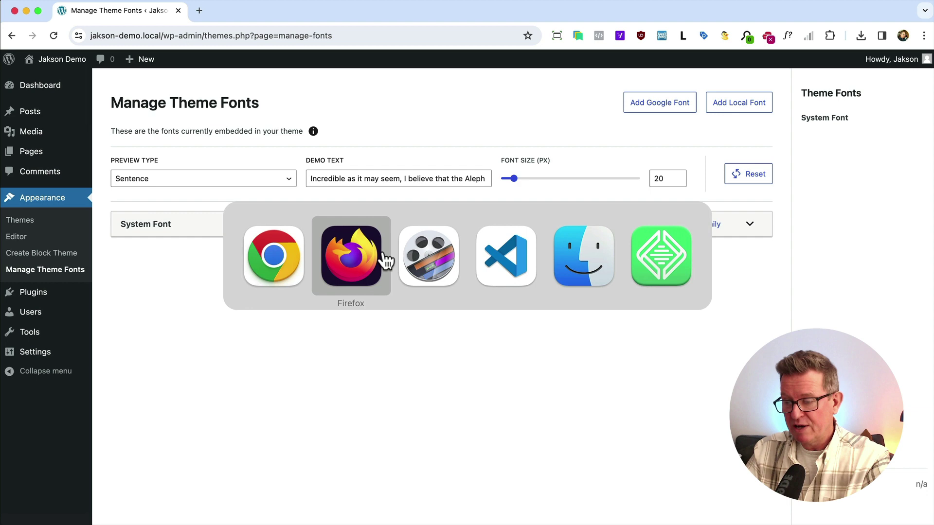
Step: Bring Firefox forward and reload the Jakson Demo homepage
{"action": "left_click", "coordinate": [364, 266]}
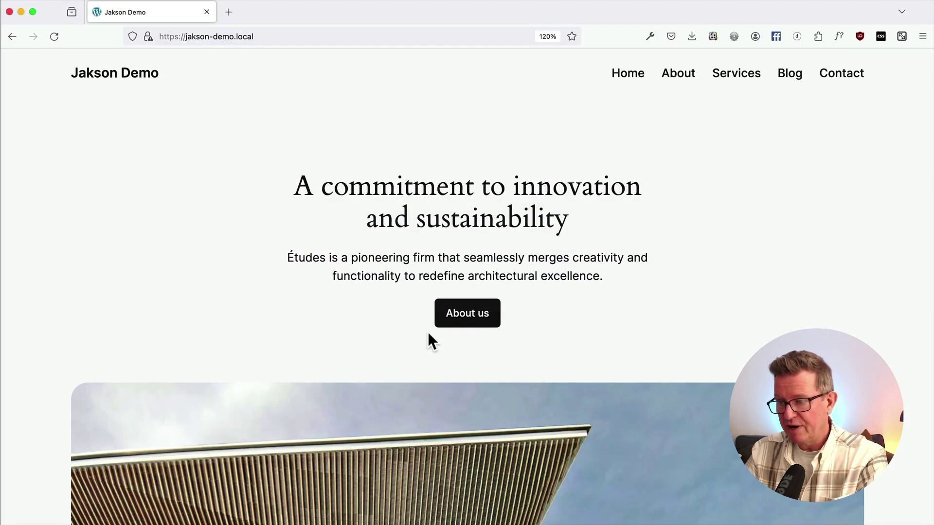
{"action": "key", "text": "super+r"}
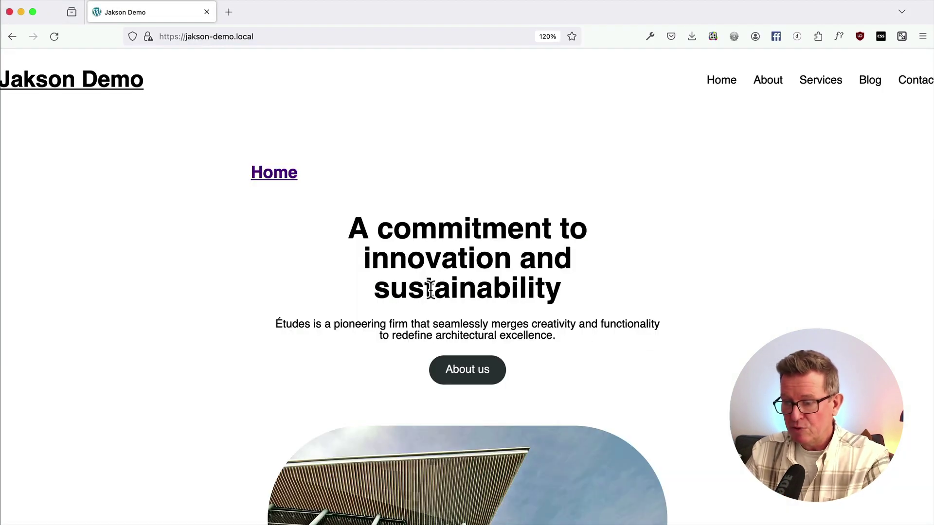
{"action": "scroll", "coordinate": [343, 238], "scroll_direction": "down", "scroll_amount": 8}
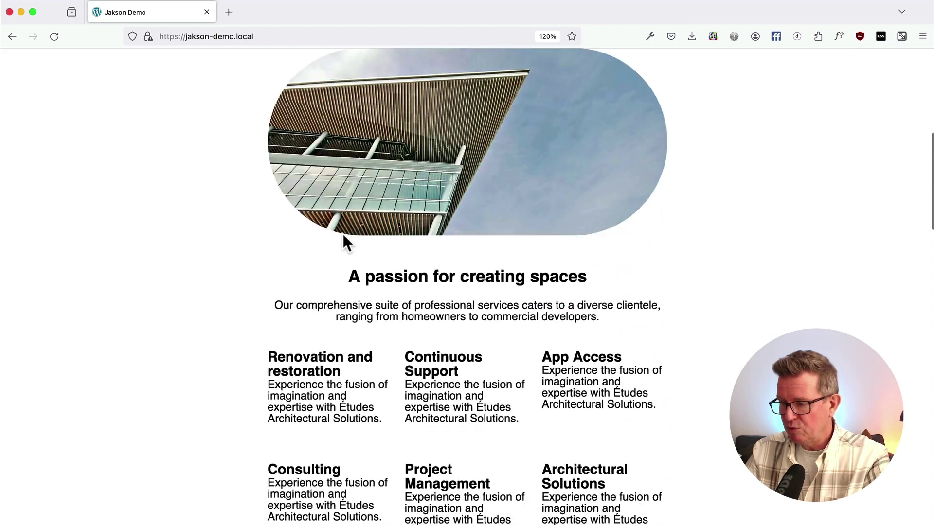
{"action": "scroll", "coordinate": [343, 237], "scroll_direction": "up", "scroll_amount": 8}
{"action": "scroll", "coordinate": [342, 234], "scroll_direction": "down", "scroll_amount": 1}
Step: Record the homepage's 10 network requests in DevTools and confirm none are font files
{"action": "right_click", "coordinate": [427, 199]}
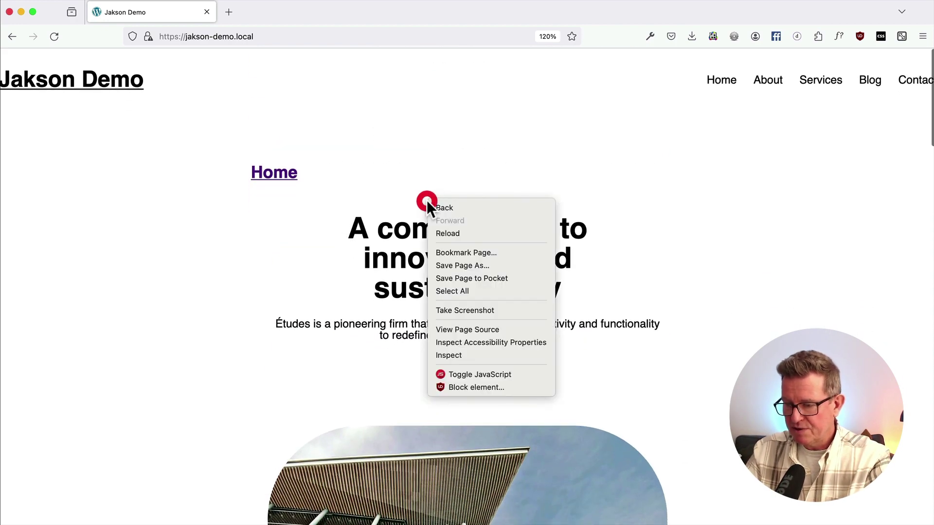
{"action": "left_click", "coordinate": [451, 354]}
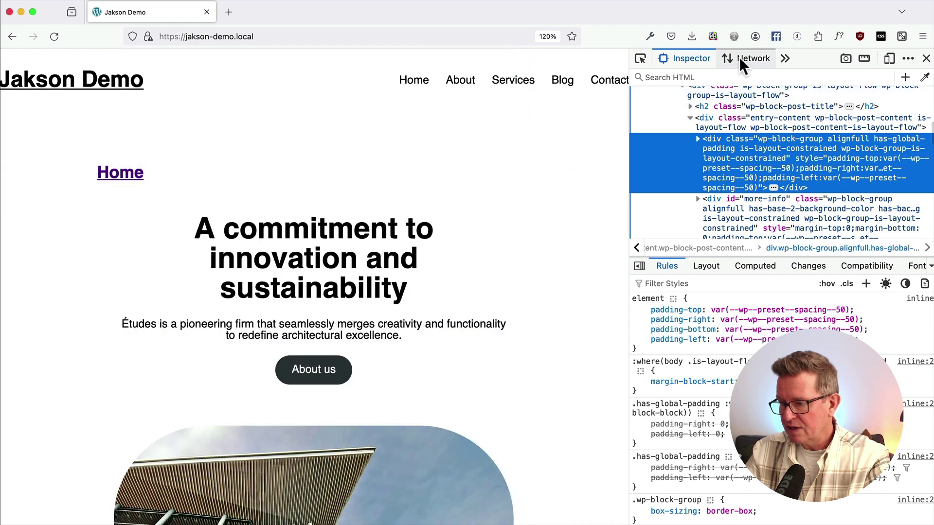
{"action": "left_click", "coordinate": [739, 57]}
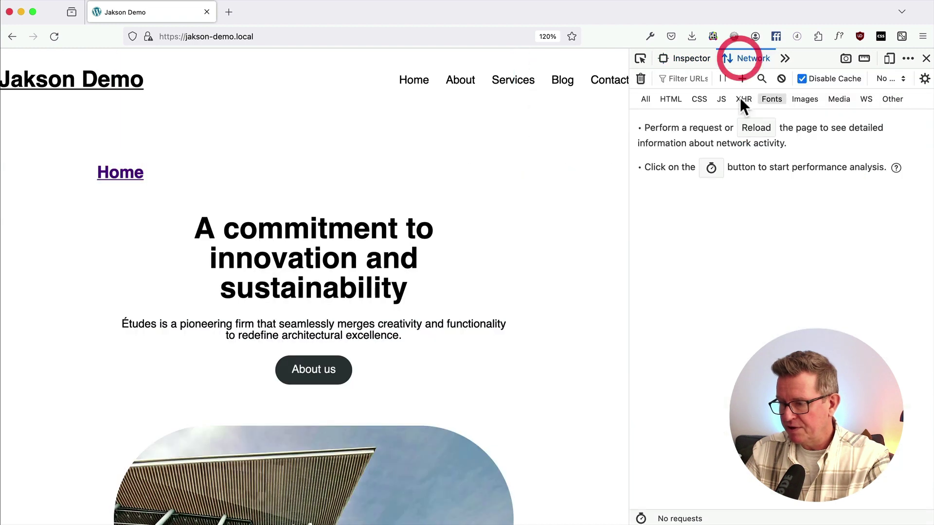
{"action": "left_click", "coordinate": [651, 98]}
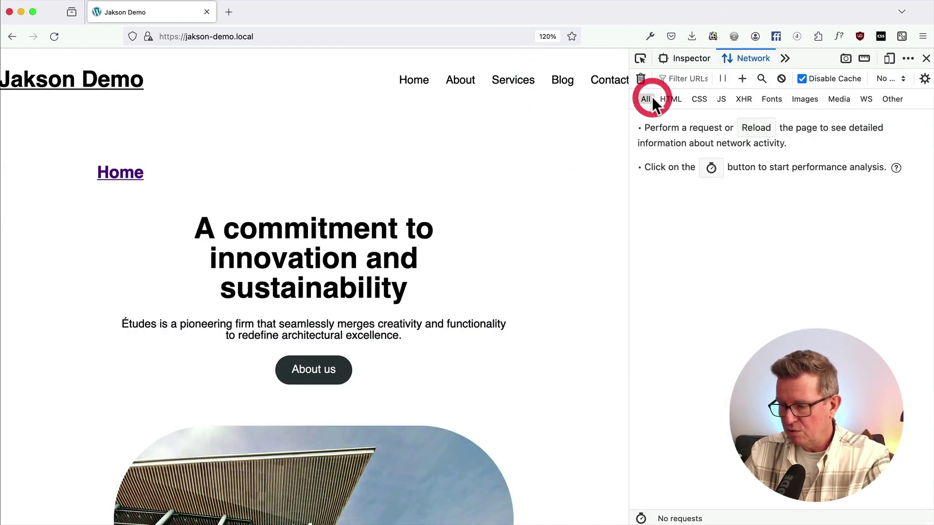
{"action": "key", "text": "super+r"}
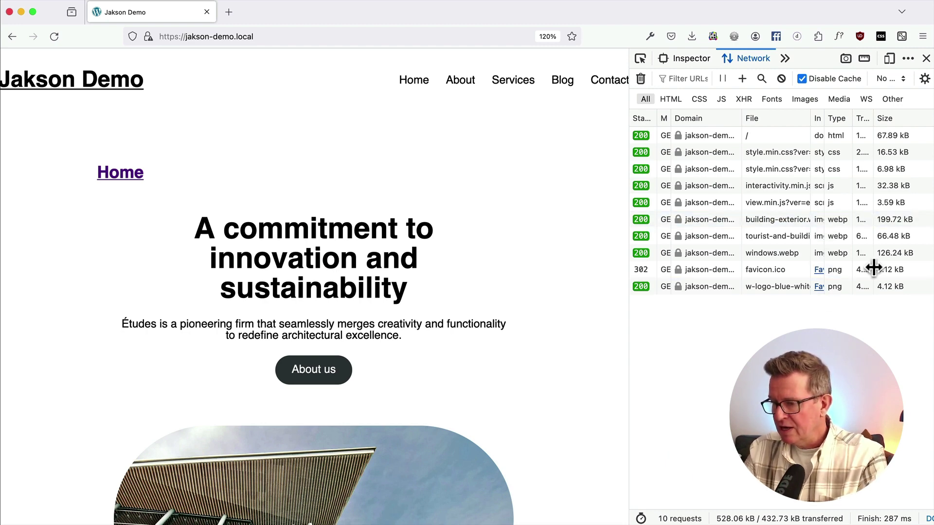
{"action": "left_click", "coordinate": [769, 97]}
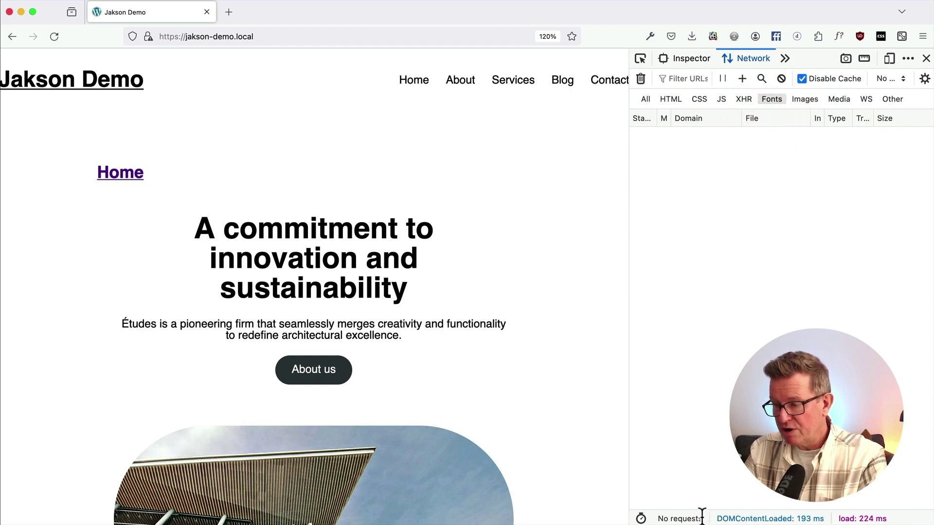
{"action": "left_click", "coordinate": [645, 99]}
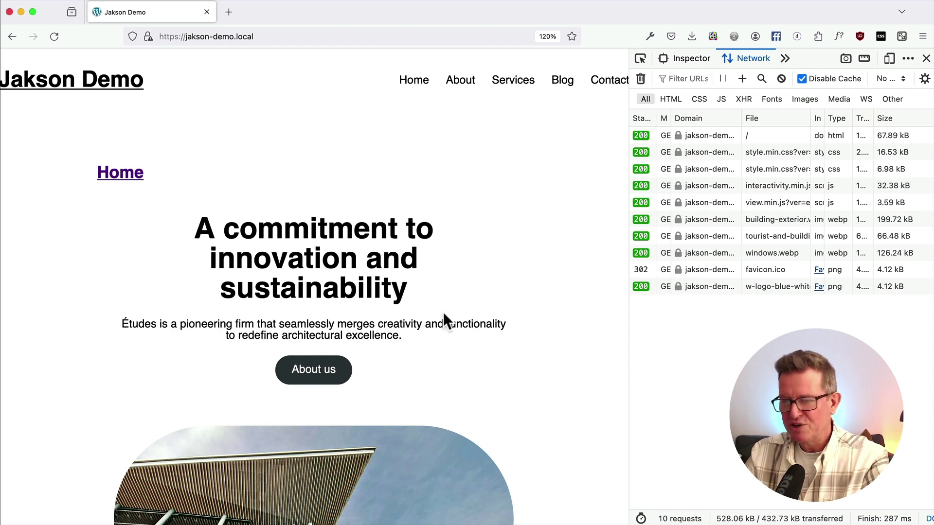
{"action": "key", "text": "super+Tab"}
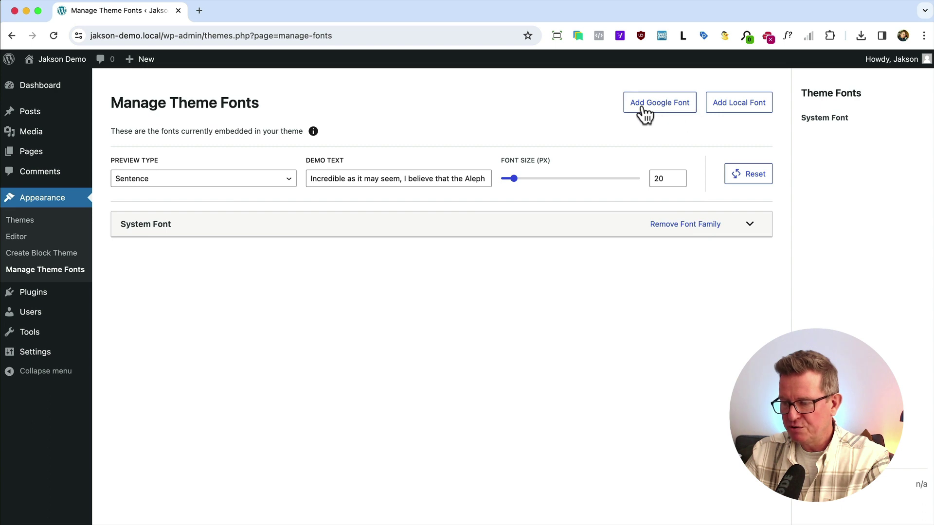
Step: Add Google's Poppins 400 Normal to Blanky Blank and return to its fonts list
{"action": "left_click", "coordinate": [645, 110]}
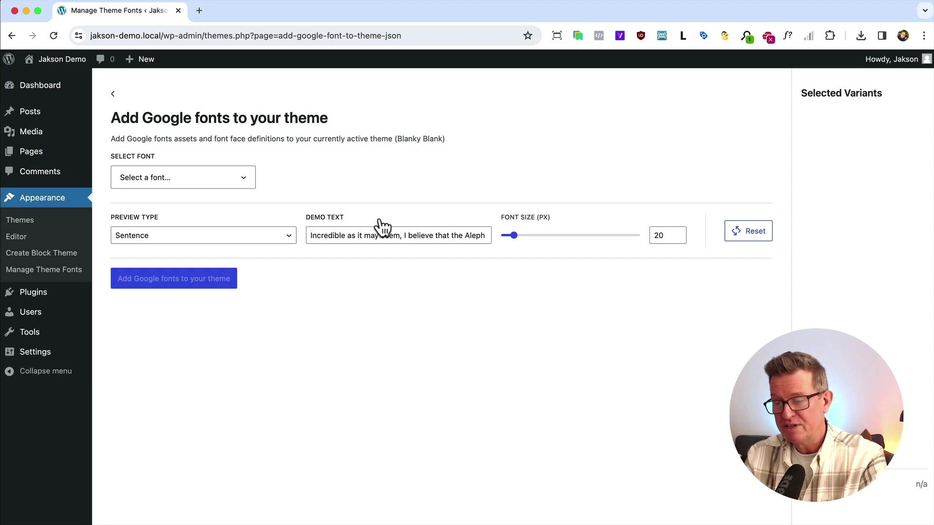
{"action": "left_click", "coordinate": [151, 178]}
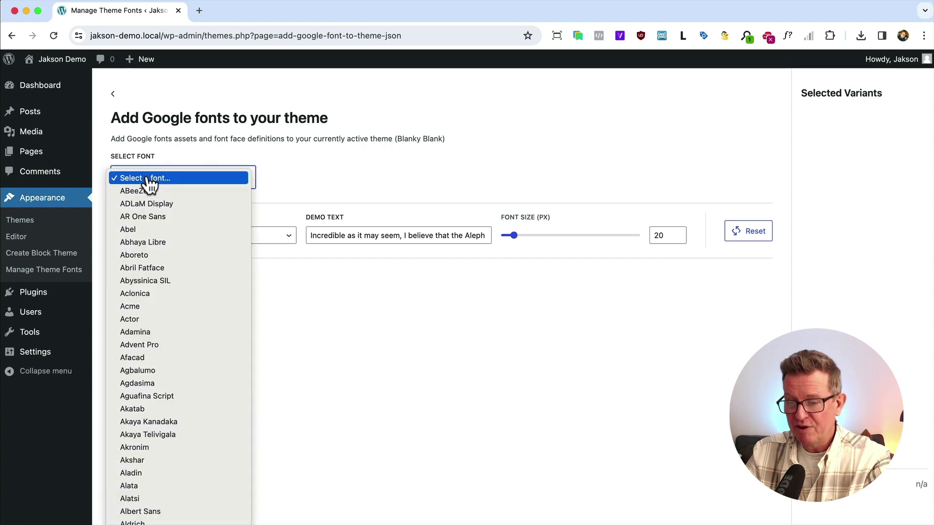
{"action": "scroll", "coordinate": [149, 184], "scroll_direction": "down", "scroll_amount": 20}
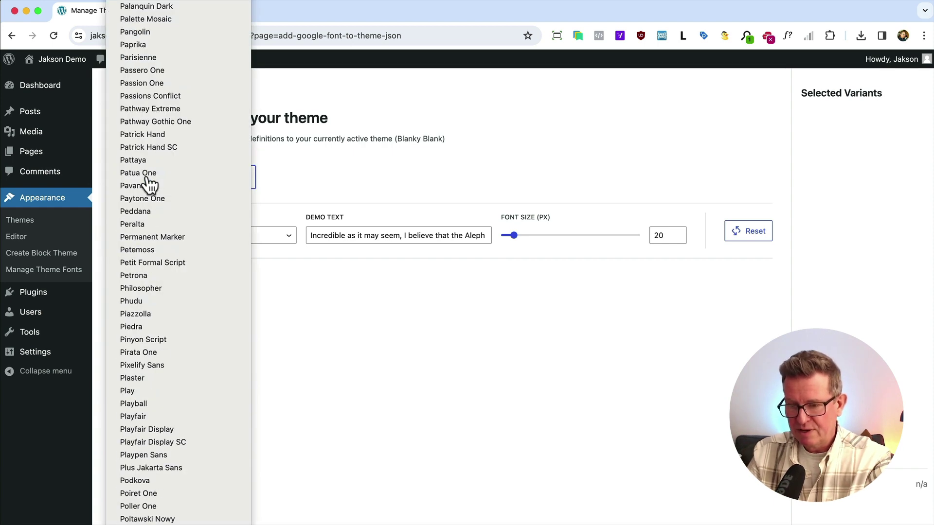
{"action": "left_click", "coordinate": [149, 184]}
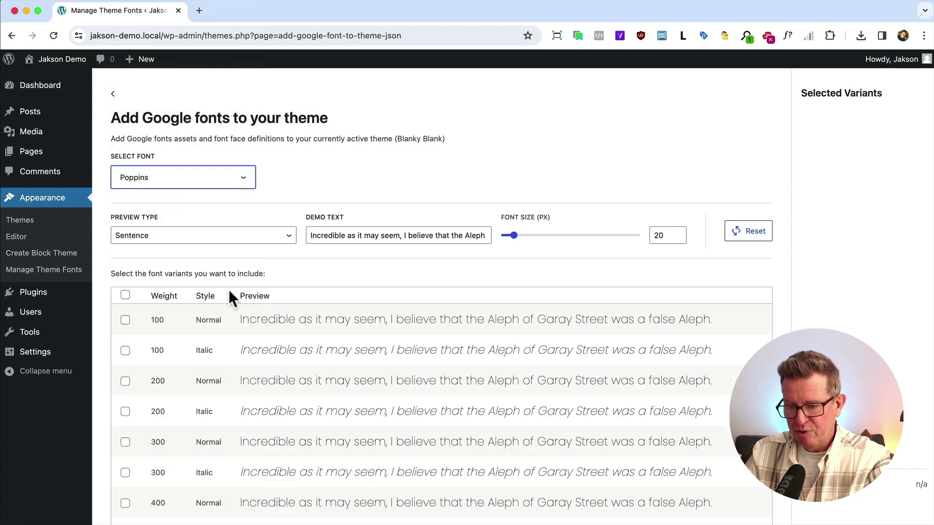
{"action": "scroll", "coordinate": [228, 290], "scroll_direction": "down", "scroll_amount": 4}
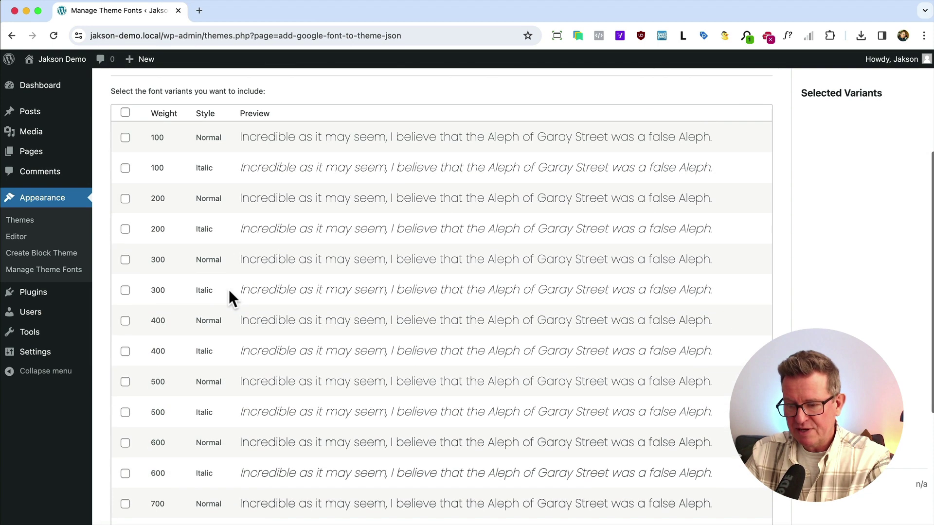
{"action": "left_click", "coordinate": [125, 321]}
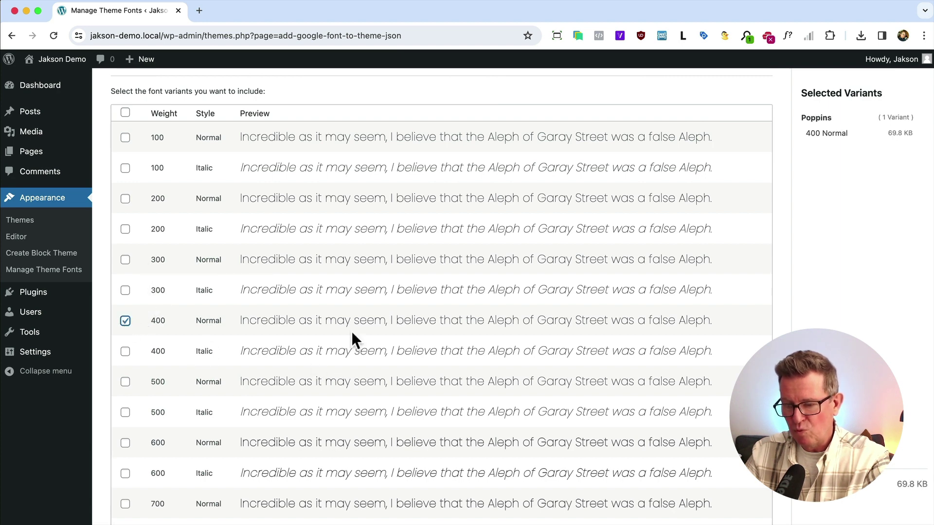
{"action": "scroll", "coordinate": [351, 331], "scroll_direction": "down", "scroll_amount": 5}
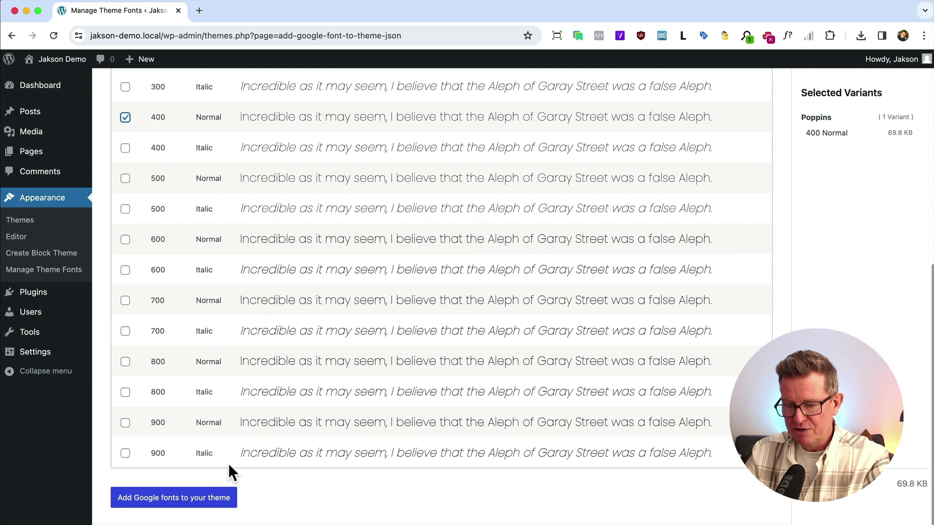
{"action": "left_click", "coordinate": [145, 505]}
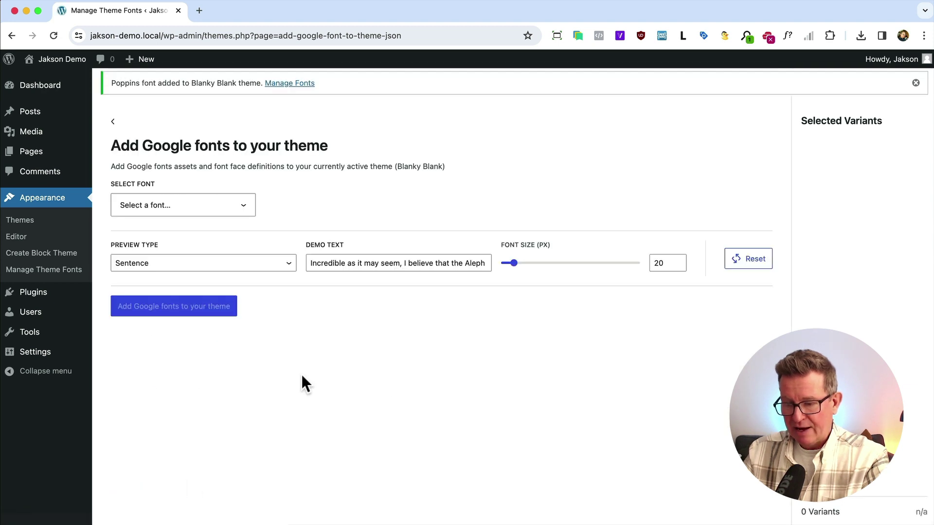
{"action": "left_click", "coordinate": [291, 83]}
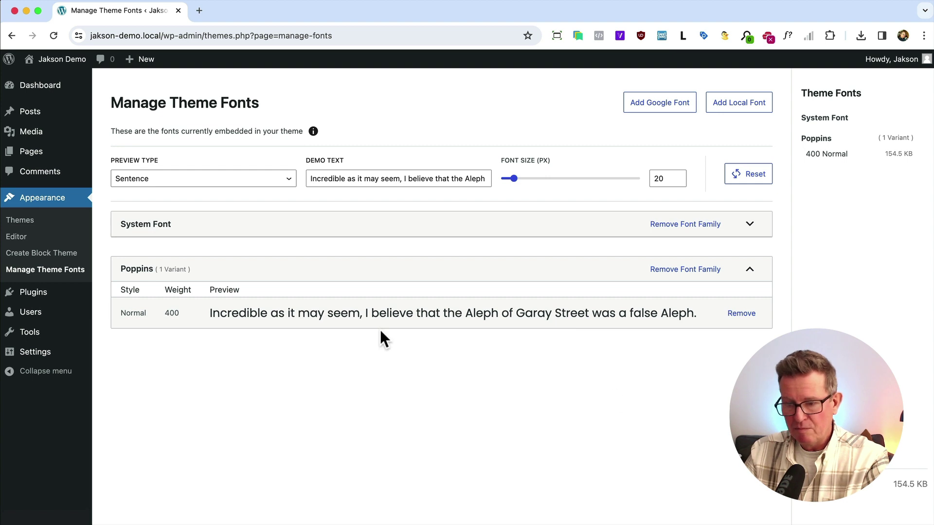
{"action": "key", "text": "super+Tab"}
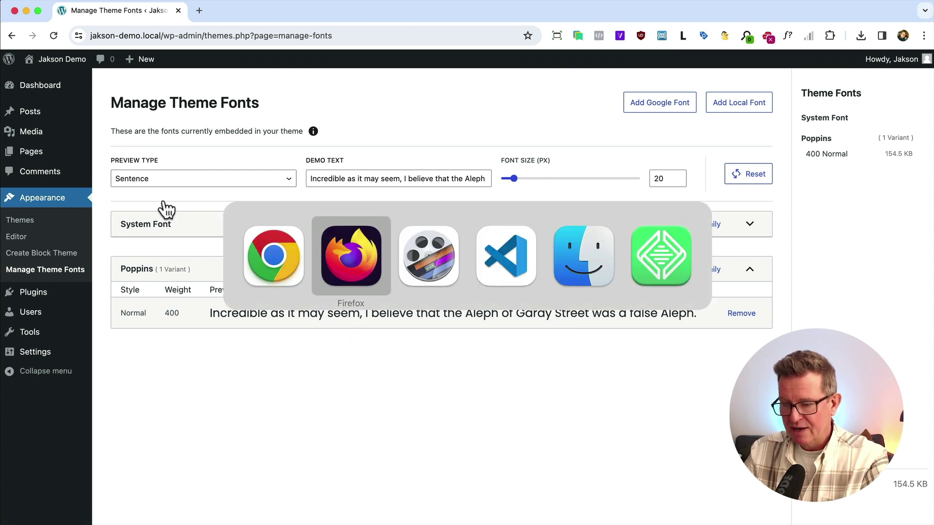
Step: In VS Code, open blankyblank's assets/fonts/poppins_normal_400.ttf (154.53 KB) to check its size
{"action": "left_click", "coordinate": [504, 260]}
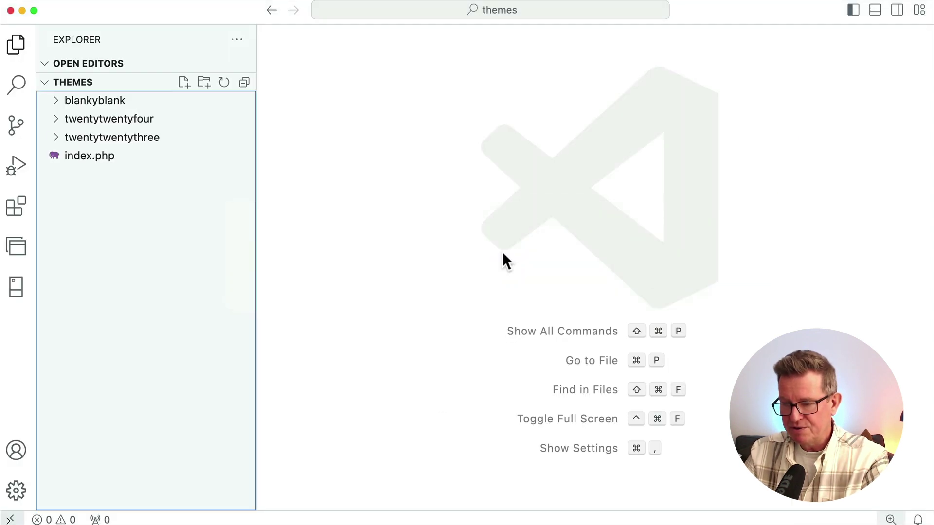
{"action": "left_click", "coordinate": [56, 102]}
{"action": "left_click", "coordinate": [64, 119]}
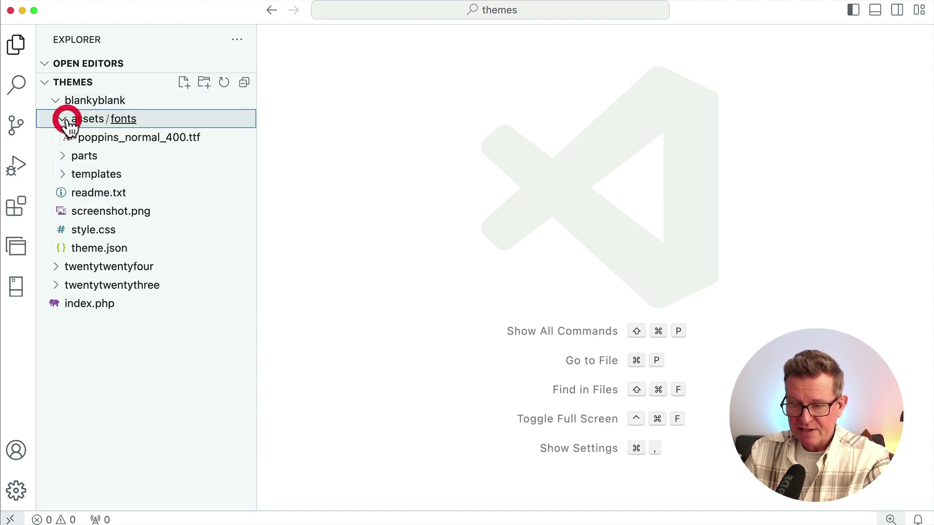
{"action": "left_click", "coordinate": [114, 141]}
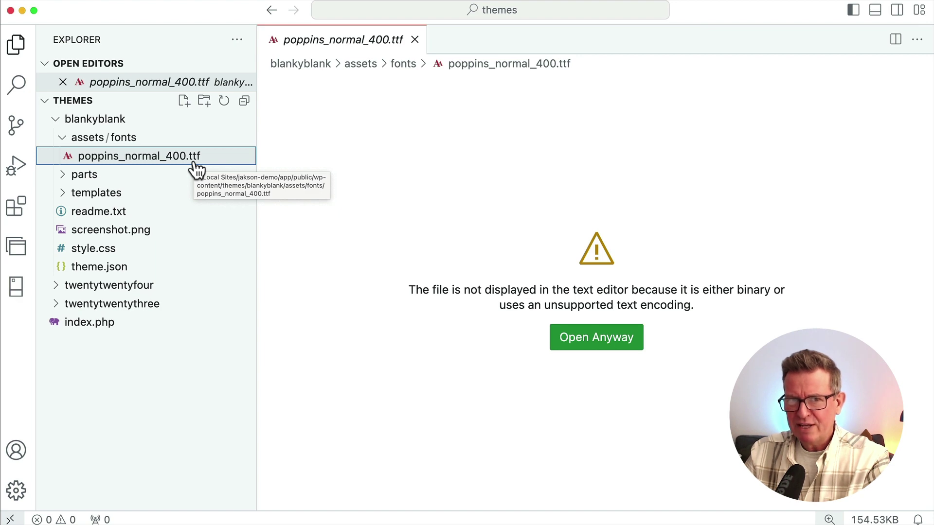
{"action": "key", "text": "super+Tab"}
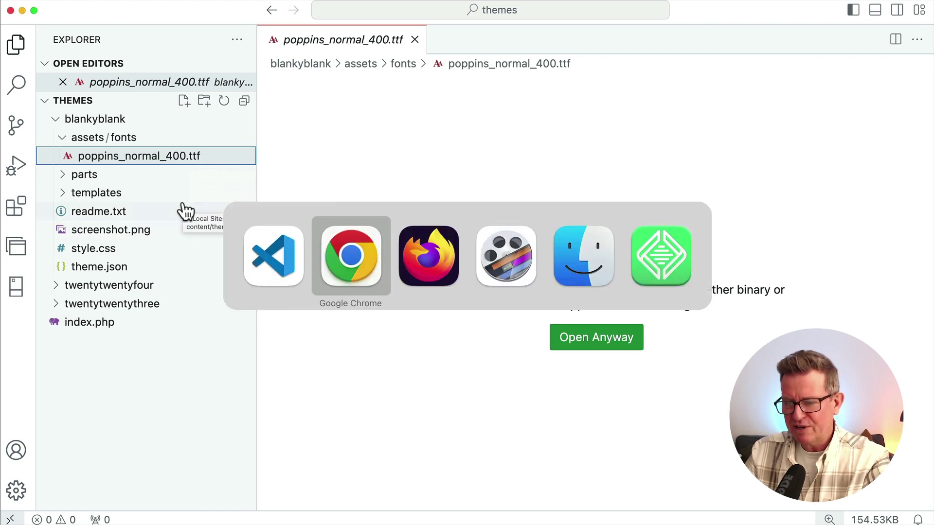
Step: Load the Google Fonts site in a new Chrome tab
{"action": "left_click", "coordinate": [348, 260]}
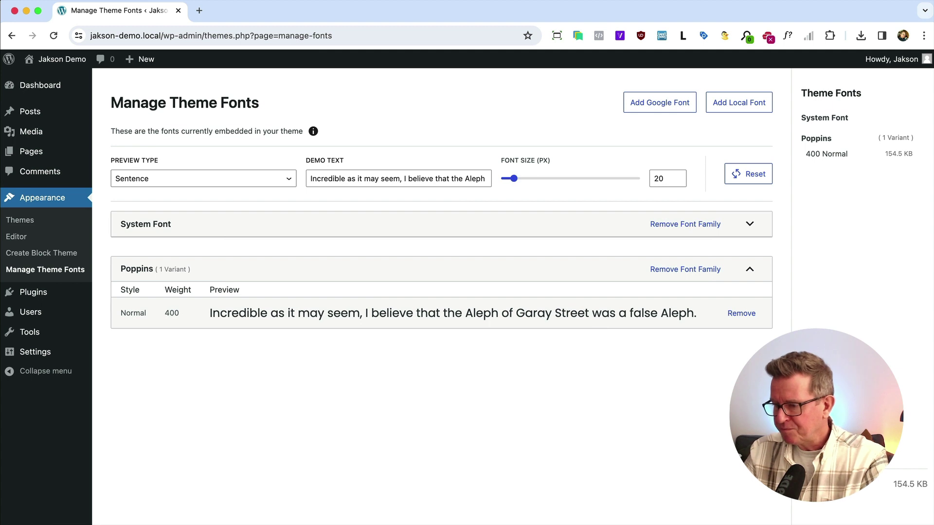
{"action": "mouse_move", "coordinate": [893, 159]}
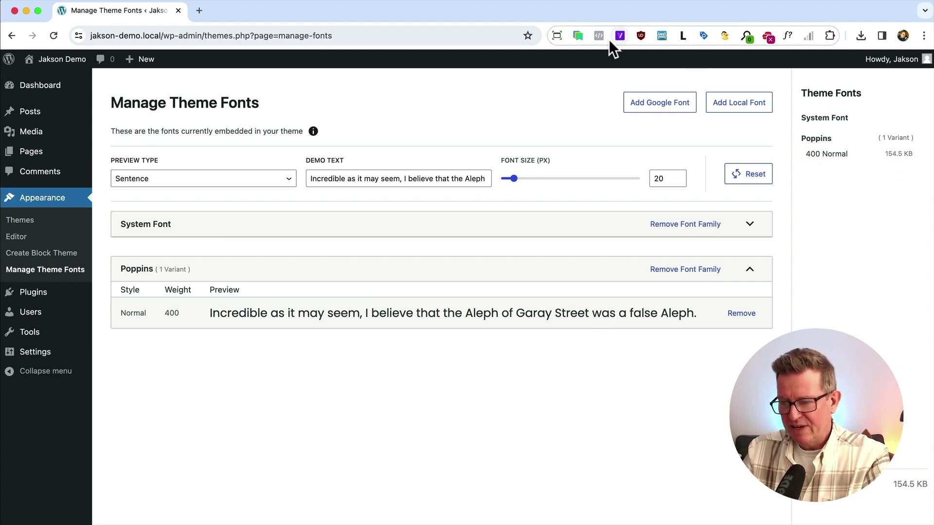
{"action": "left_click", "coordinate": [197, 10]}
{"action": "type", "text": "fonts.google.com"}
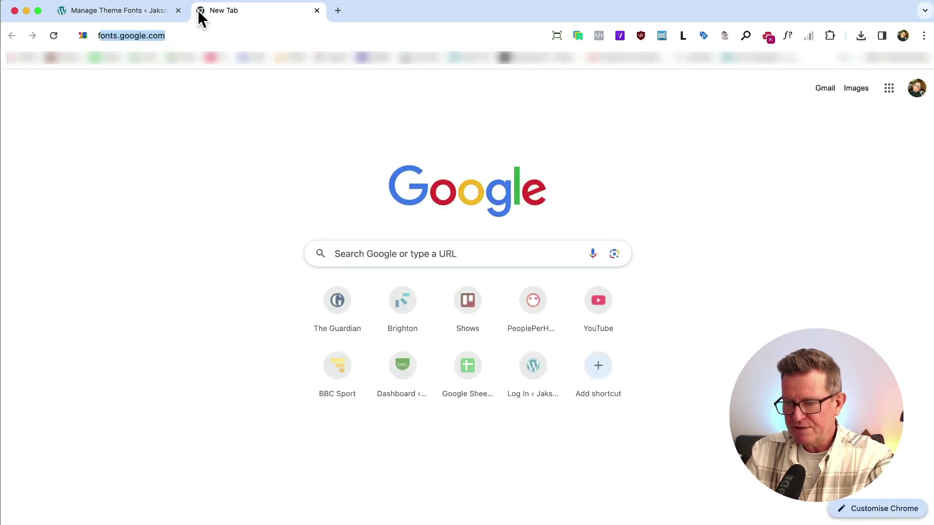
{"action": "key", "text": "Return"}
Step: Search 'pop', pick Poppins, and select its fonts.googleapis.com css2 URL in the embed code
{"action": "left_click", "coordinate": [541, 78]}
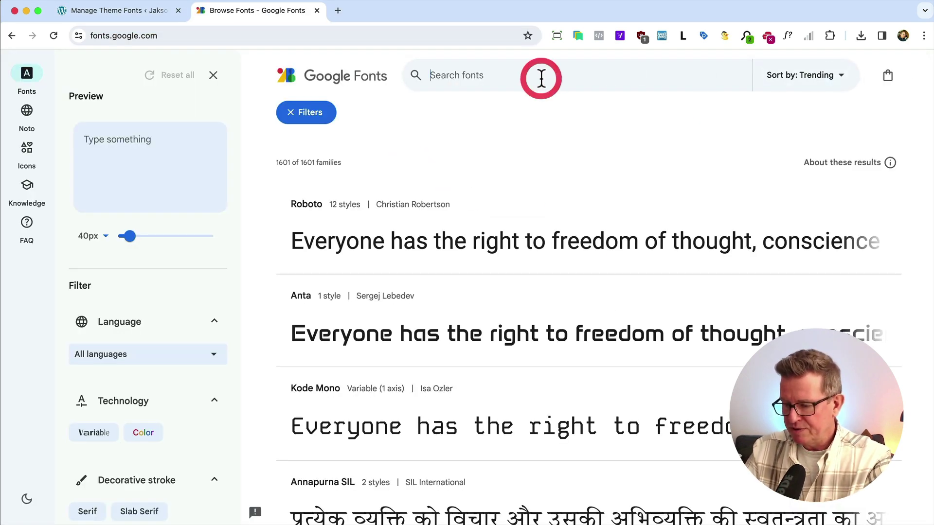
{"action": "type", "text": "pop"}
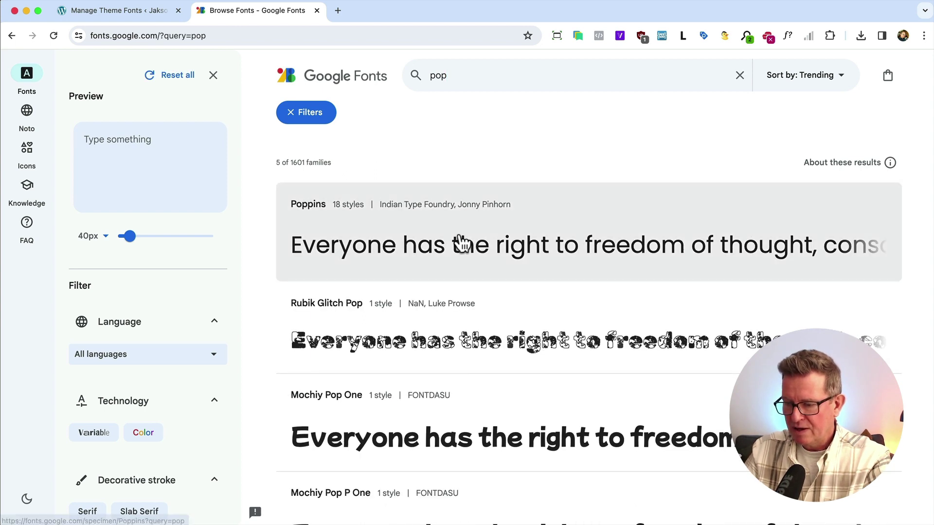
{"action": "left_click", "coordinate": [461, 243]}
{"action": "left_click", "coordinate": [865, 114]}
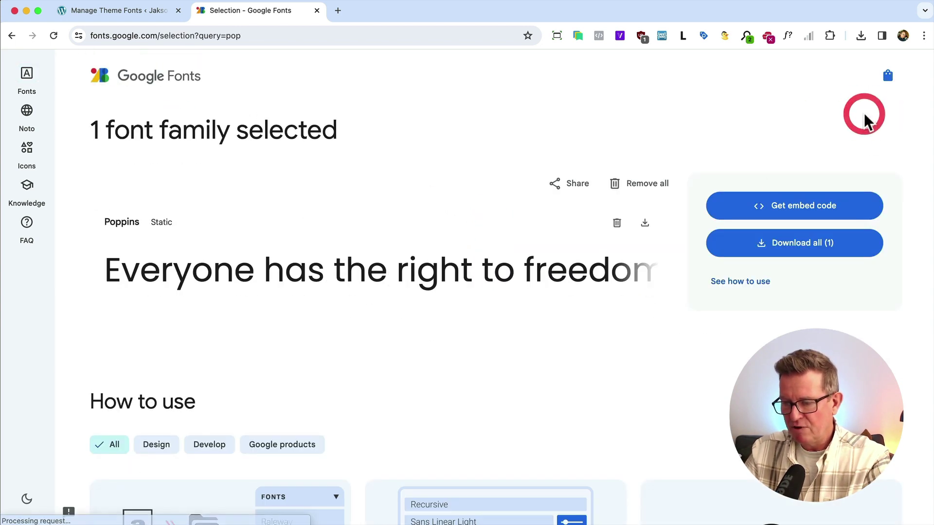
{"action": "left_click", "coordinate": [737, 206]}
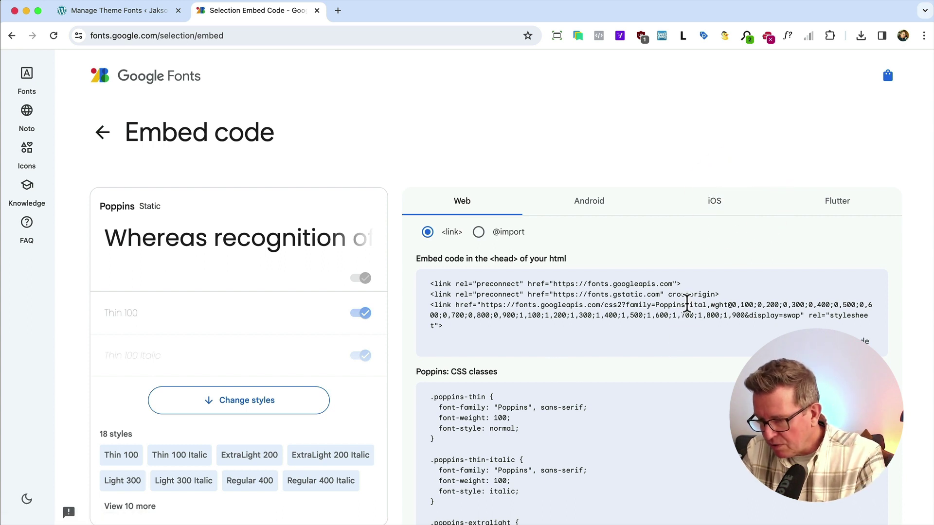
{"action": "left_click_drag", "start_coordinate": [687, 305], "coordinate": [512, 294]}
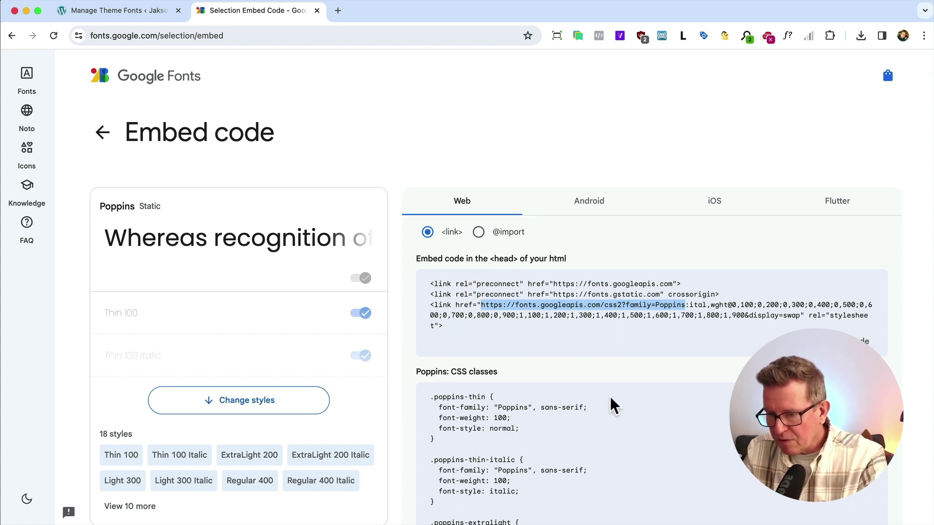
Step: Load the Poppins css2 stylesheet and copy the Latin woff2 src URL
{"action": "left_click", "coordinate": [332, 30]}
{"action": "type", "text": "https://fonts.googleapis.com/css2?family=Poppins"}
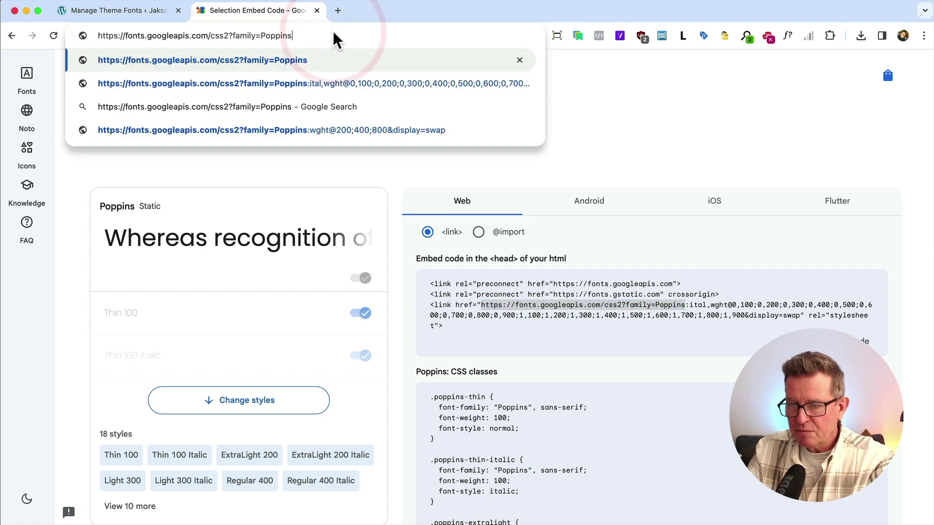
{"action": "key", "text": "Return"}
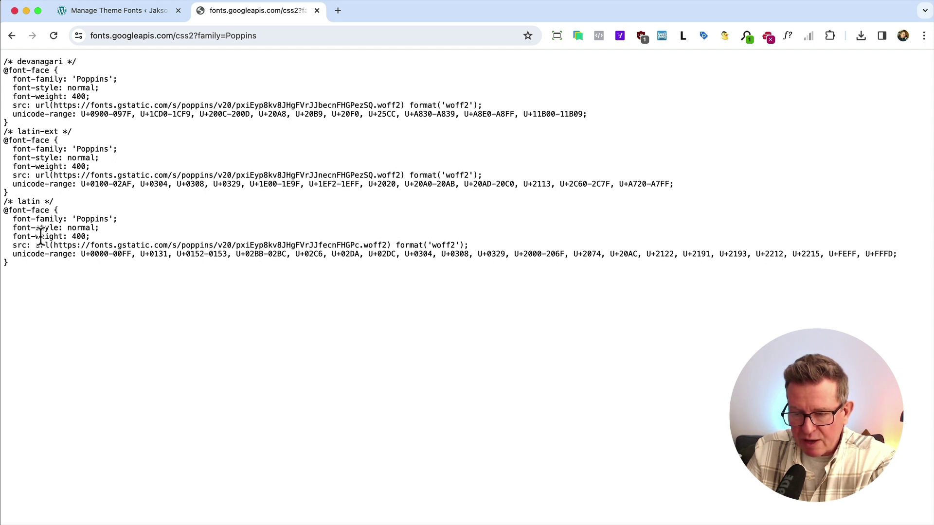
{"action": "left_click", "coordinate": [18, 206]}
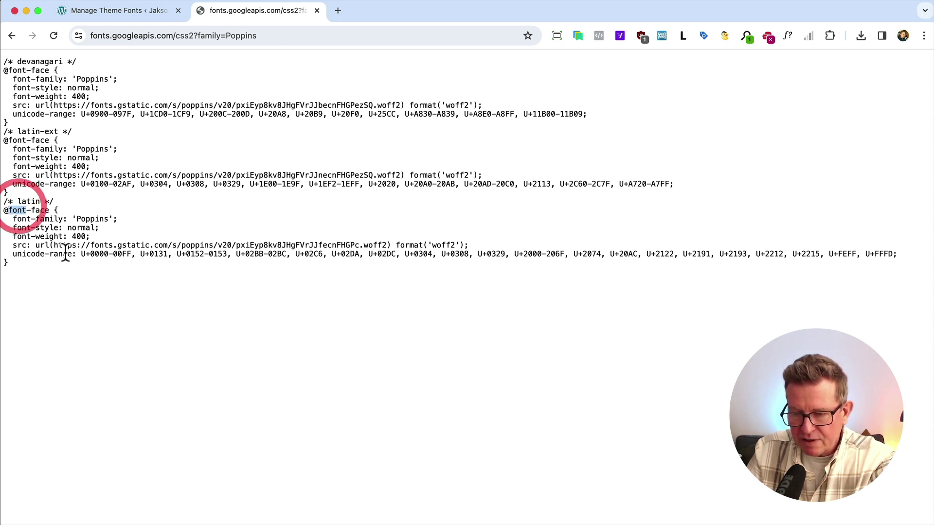
{"action": "left_click_drag", "start_coordinate": [387, 244], "coordinate": [54, 245]}
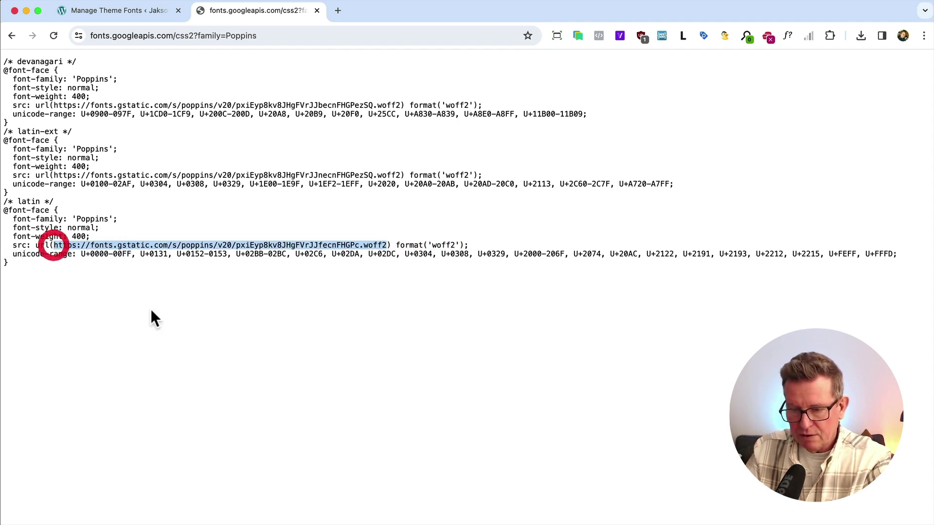
{"action": "key", "text": "super+c"}
Step: Open the Latin woff2 URL and save the font as poppins_400.woff2
{"action": "left_click", "coordinate": [288, 35]}
{"action": "key", "text": "super+v"}
{"action": "key", "text": "Return"}
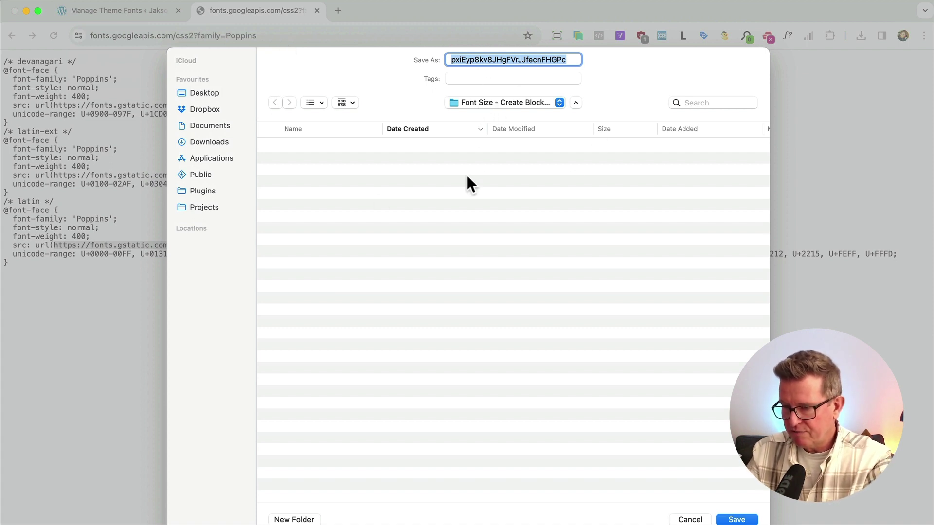
{"action": "type", "text": "poppins_400"}
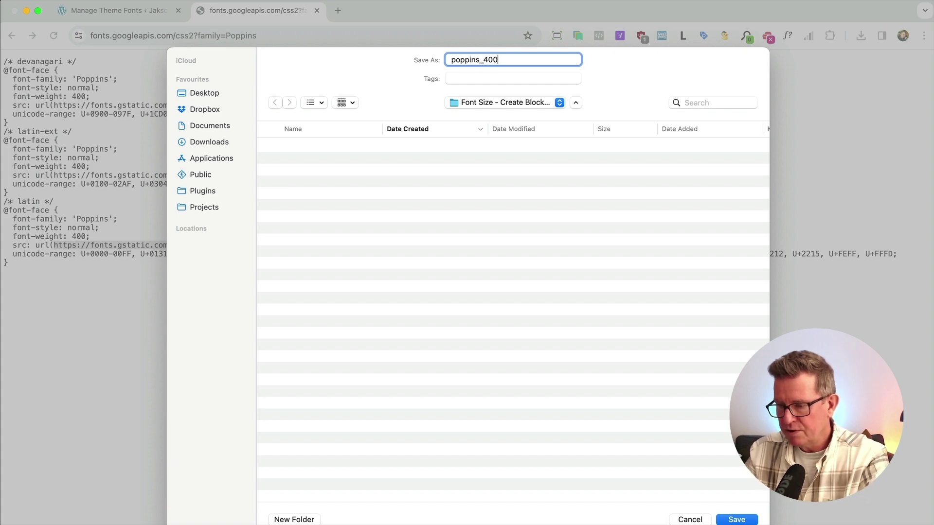
{"action": "key", "text": "Return"}
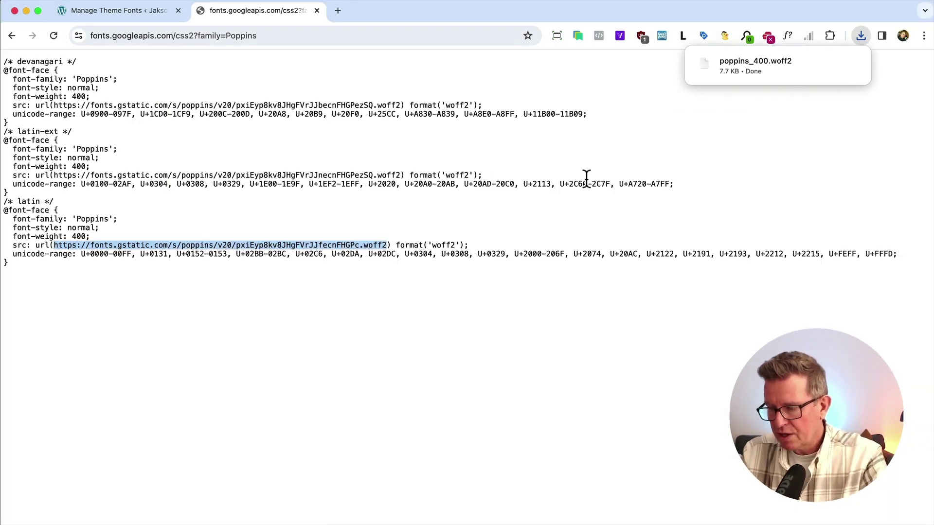
Step: Go back to the Manage Theme Fonts tab, where Poppins 400 Normal shows 154.5 KB
{"action": "mouse_move", "coordinate": [725, 77]}
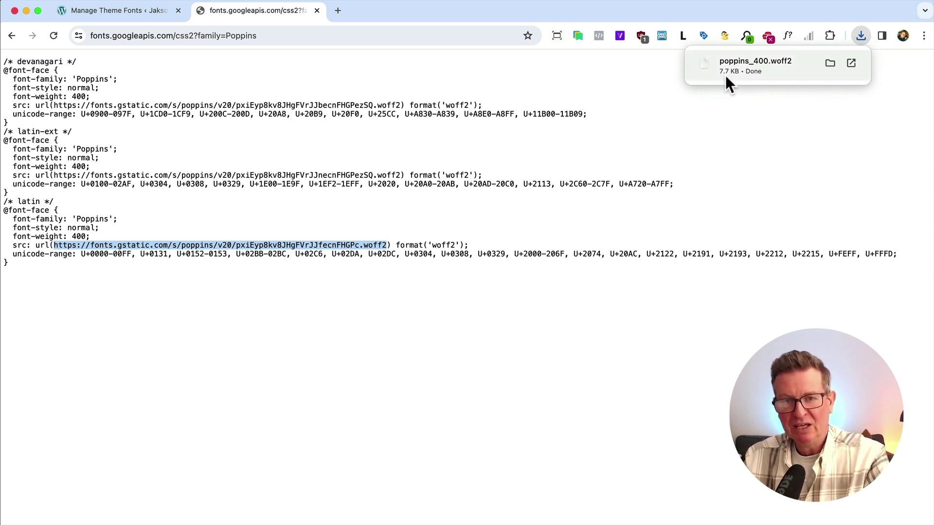
{"action": "left_click", "coordinate": [137, 18]}
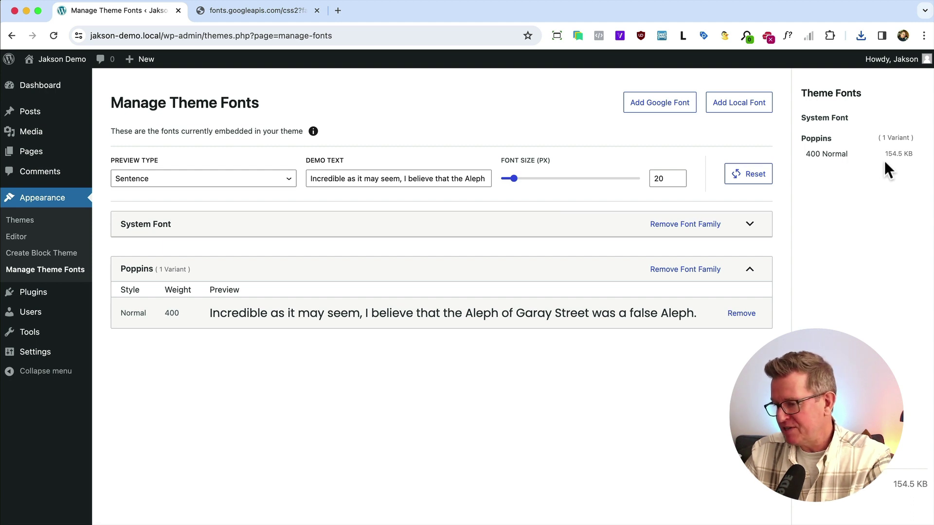
{"action": "mouse_move", "coordinate": [898, 158]}
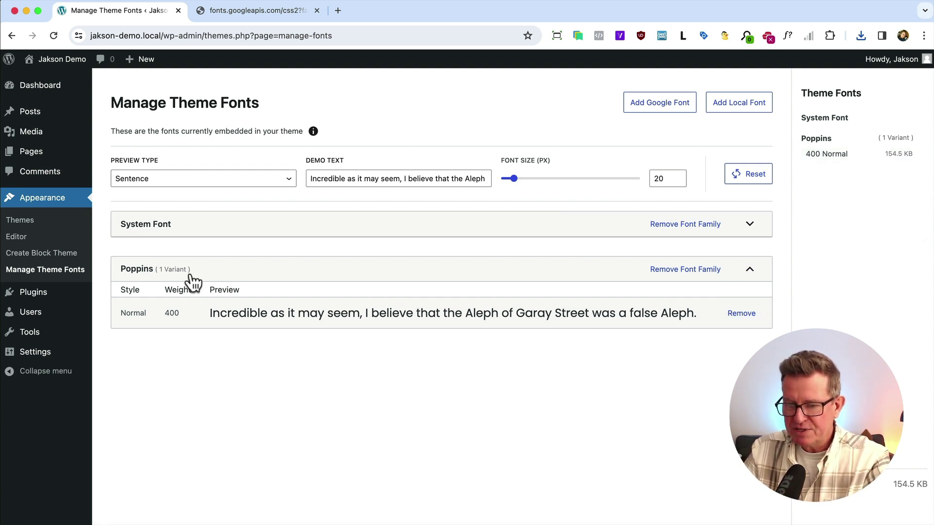
Step: Open Appearance > Editor in a new tab and enter edit mode on the site canvas
{"action": "right_click", "coordinate": [26, 237]}
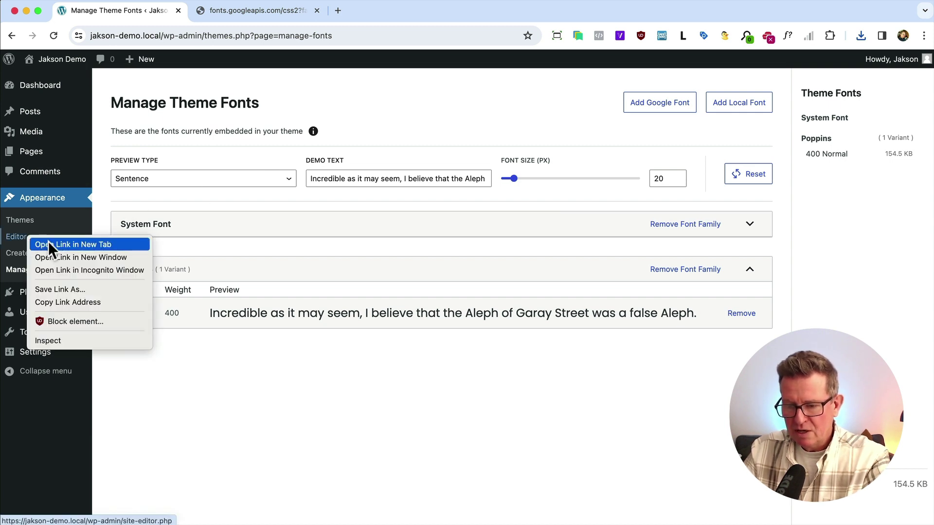
{"action": "left_click", "coordinate": [49, 243]}
{"action": "left_click", "coordinate": [262, 11]}
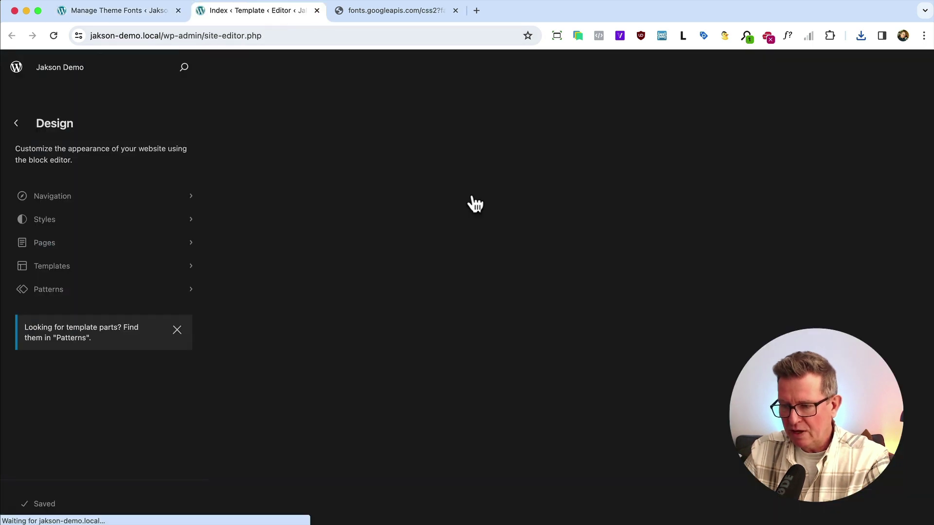
{"action": "left_click", "coordinate": [474, 203]}
Step: Set the Styles › Typography › Text font to Poppins
{"action": "left_click", "coordinate": [897, 68]}
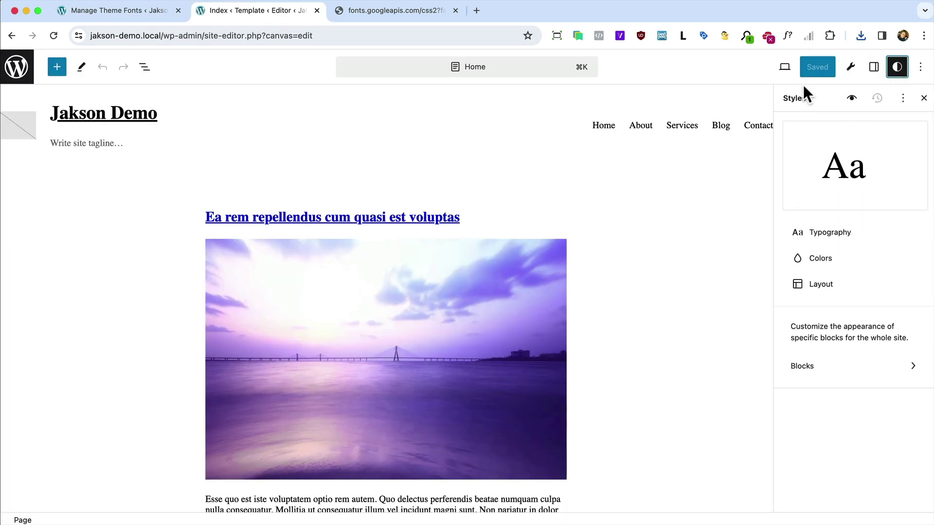
{"action": "left_click", "coordinate": [821, 236]}
{"action": "left_click", "coordinate": [827, 210]}
{"action": "left_click", "coordinate": [830, 285]}
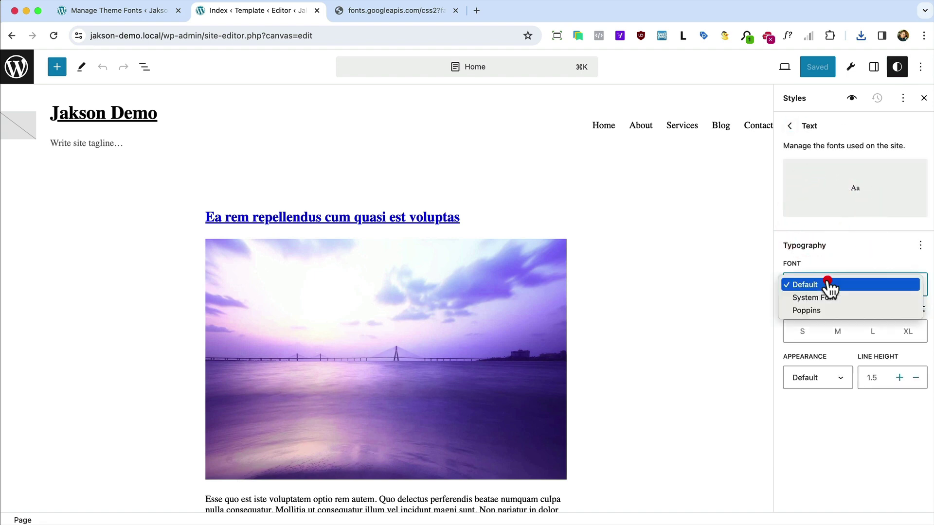
{"action": "left_click", "coordinate": [819, 314]}
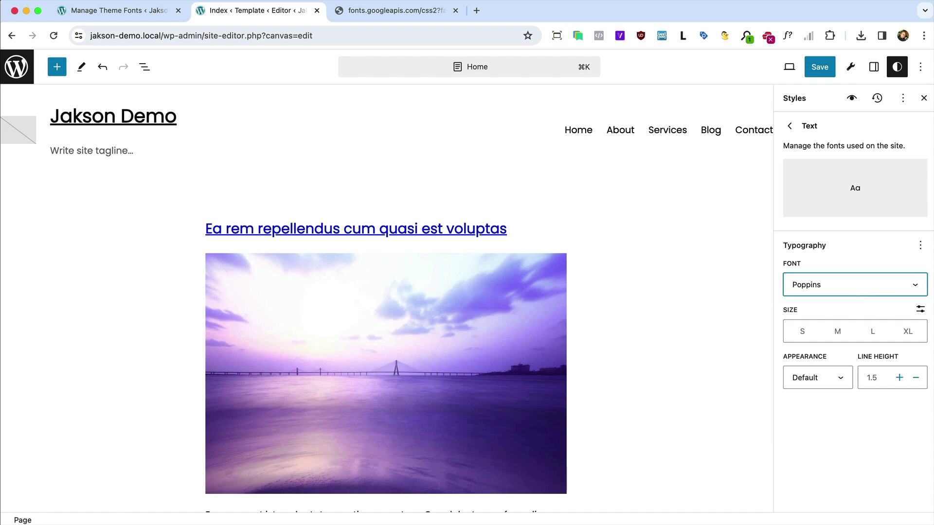
Step: Reload the site in Firefox and filter the Network list to Fonts, showing the 158.24 kB Poppins request
{"action": "key", "text": "super+Tab"}
{"action": "key", "text": "super+Tab"}
{"action": "key", "text": "super+Tab"}
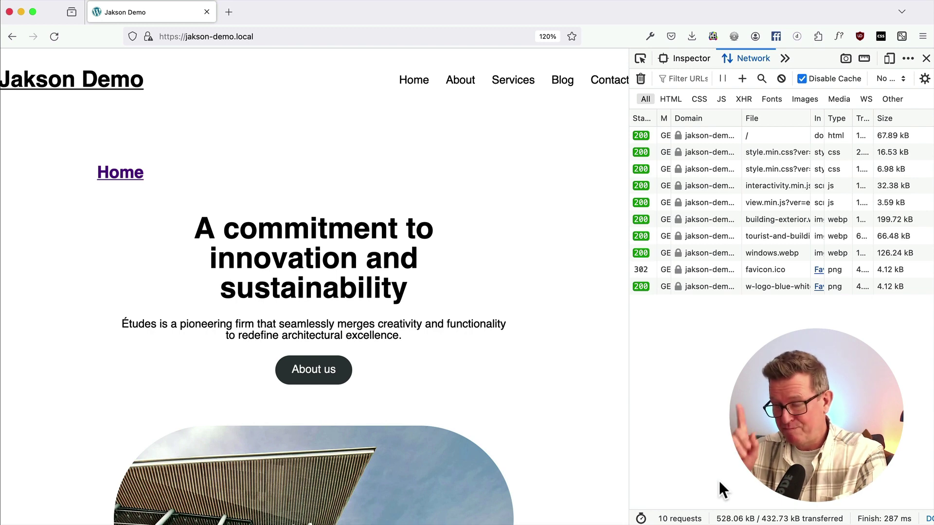
{"action": "key", "text": "super+r"}
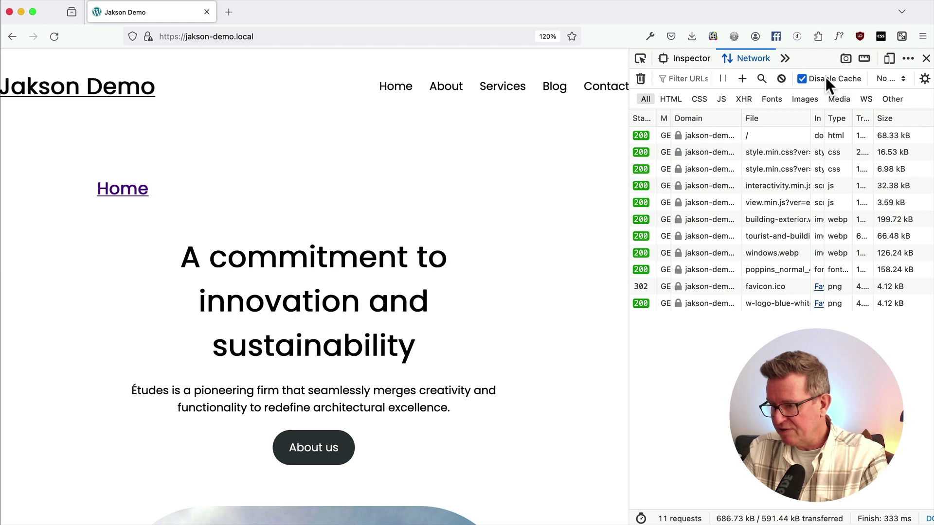
{"action": "left_click", "coordinate": [774, 99]}
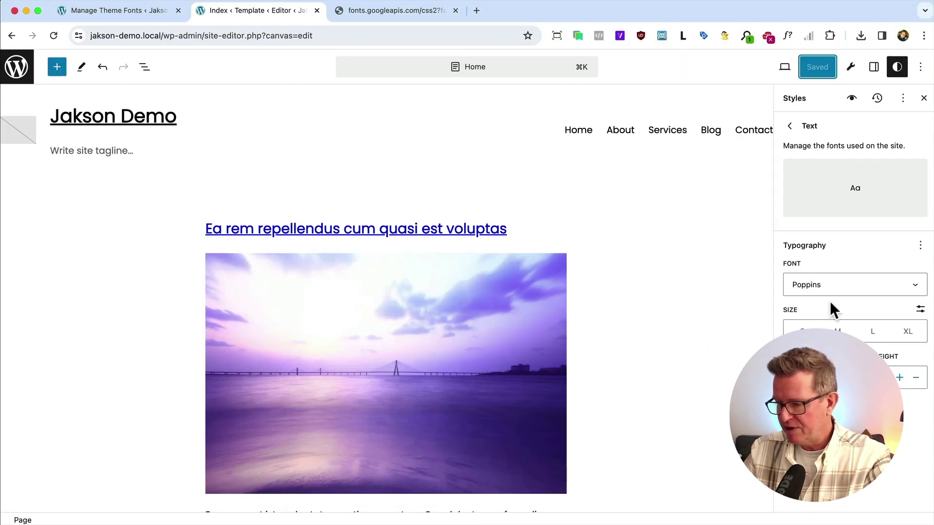
Step: Reset the site text font to Default and save the site changes
{"action": "left_click", "coordinate": [829, 289]}
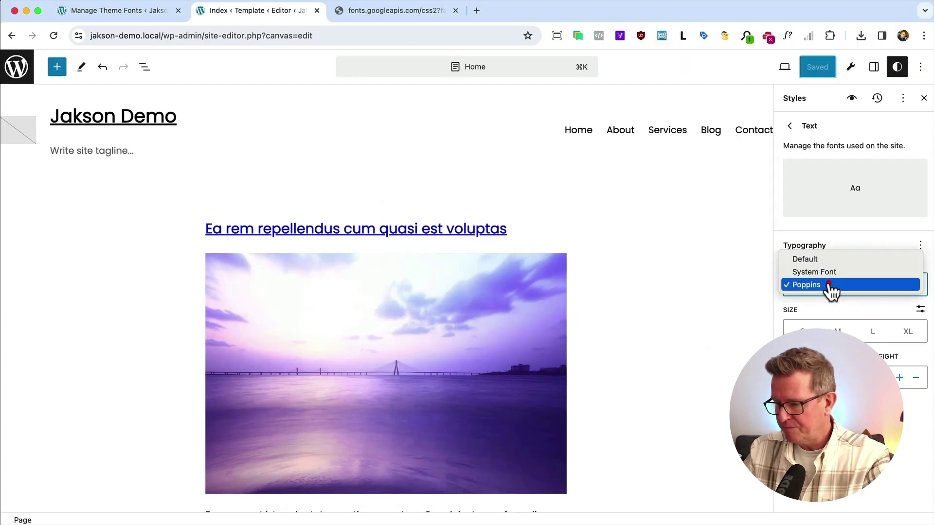
{"action": "left_click", "coordinate": [817, 259]}
{"action": "left_click", "coordinate": [819, 67]}
{"action": "left_click", "coordinate": [814, 66]}
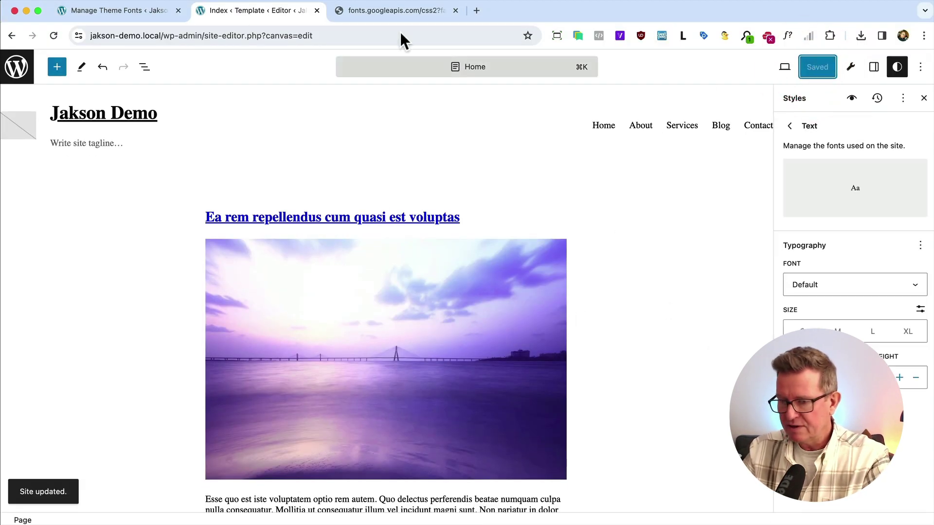
Step: Remove the Poppins 400 Normal variant from Manage Theme Fonts and confirm
{"action": "left_click", "coordinate": [129, 12]}
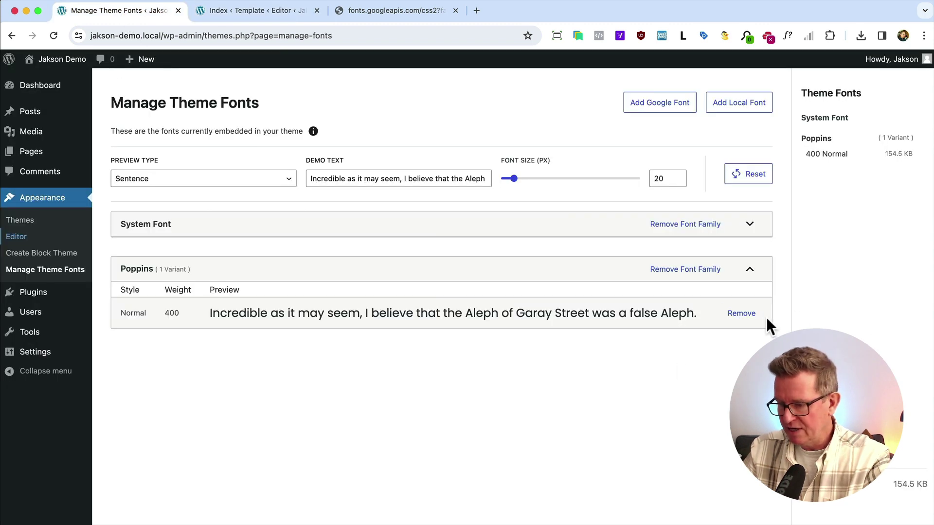
{"action": "left_click", "coordinate": [742, 314]}
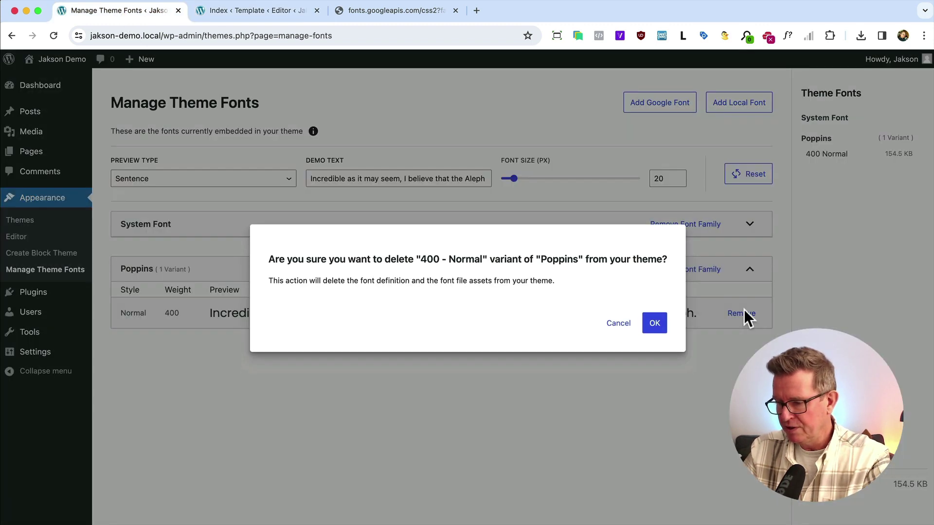
{"action": "left_click", "coordinate": [654, 322]}
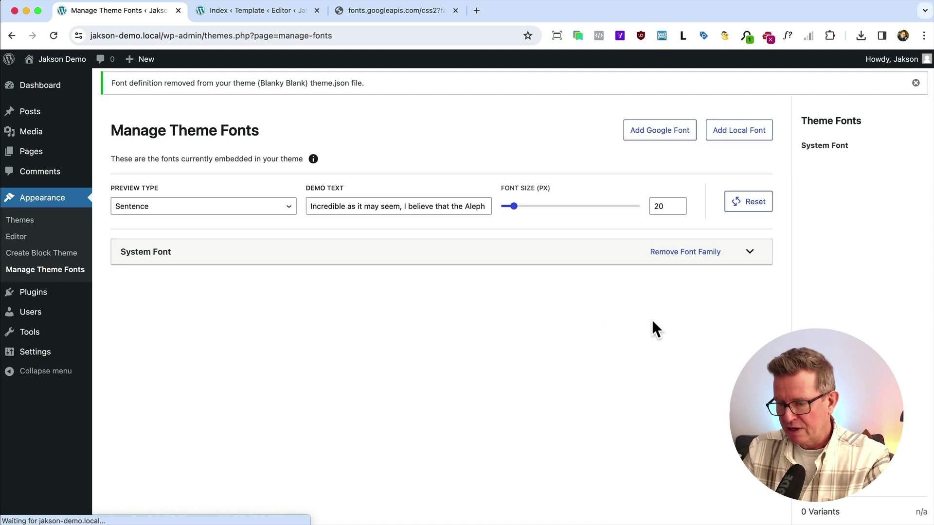
Step: Upload poppins_400.woff2 from the Font Size - Create Block Theme folder as a local font, then view the theme's fonts
{"action": "left_click", "coordinate": [733, 131]}
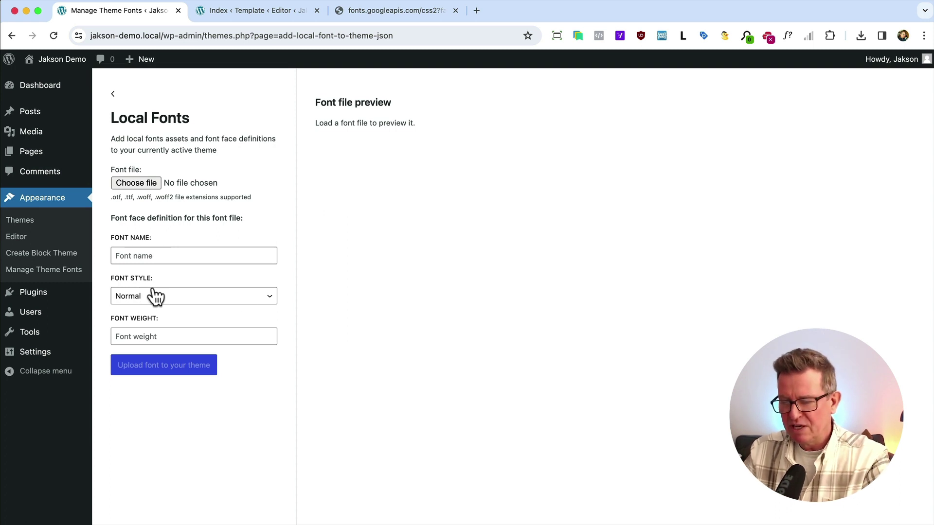
{"action": "left_click", "coordinate": [133, 181]}
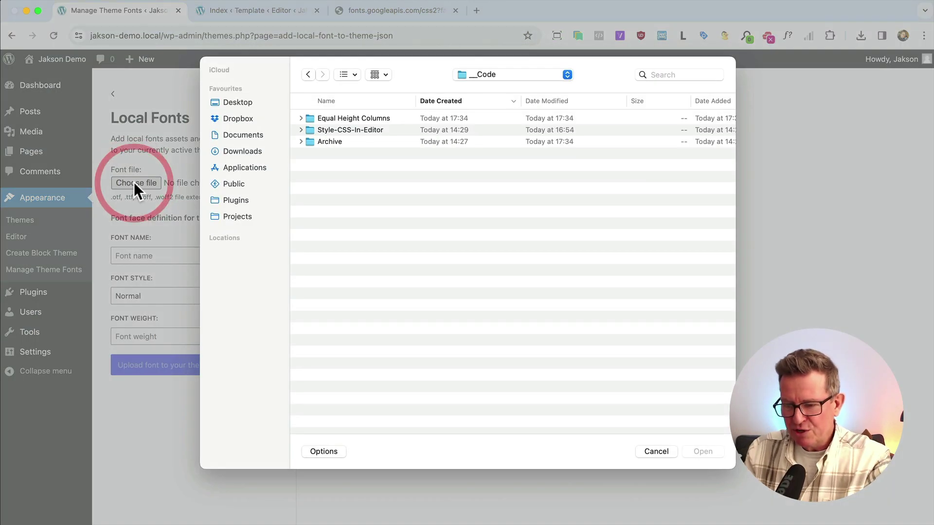
{"action": "left_click", "coordinate": [497, 75]}
{"action": "left_click", "coordinate": [503, 173]}
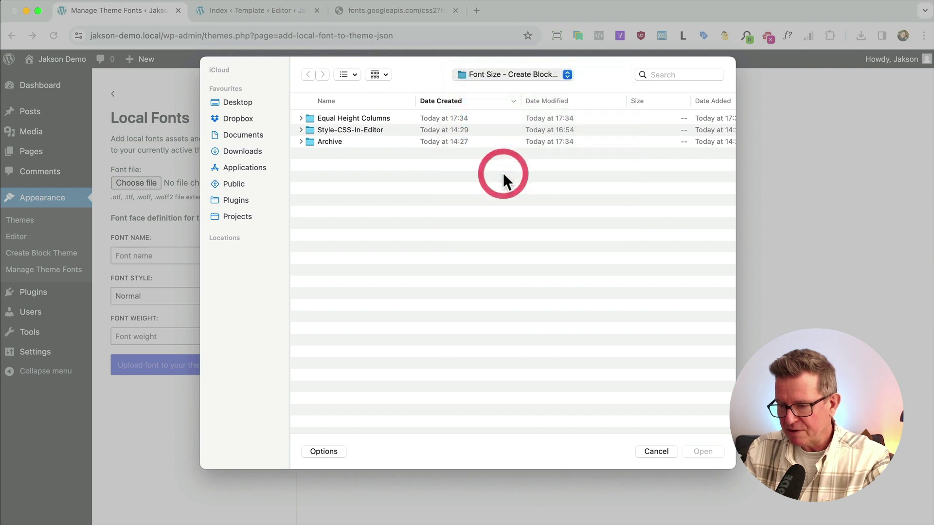
{"action": "left_click", "coordinate": [367, 117]}
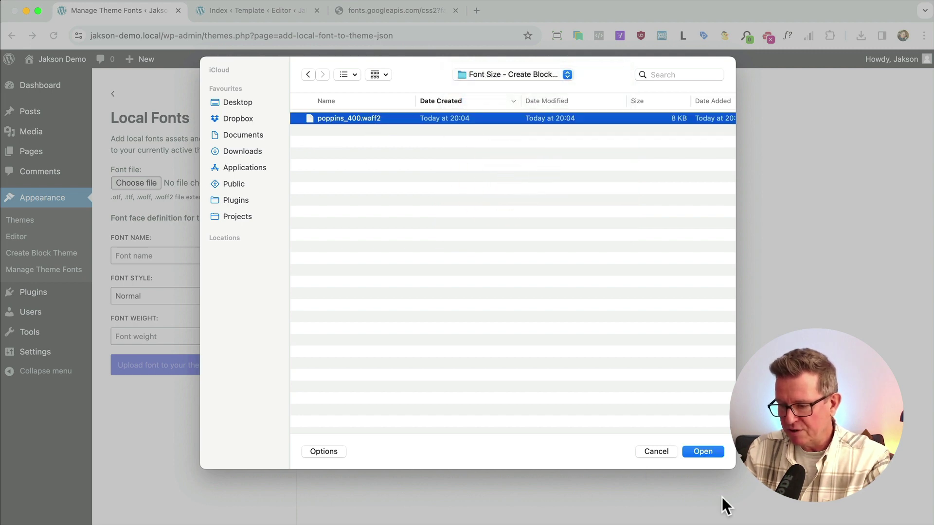
{"action": "left_click", "coordinate": [702, 451]}
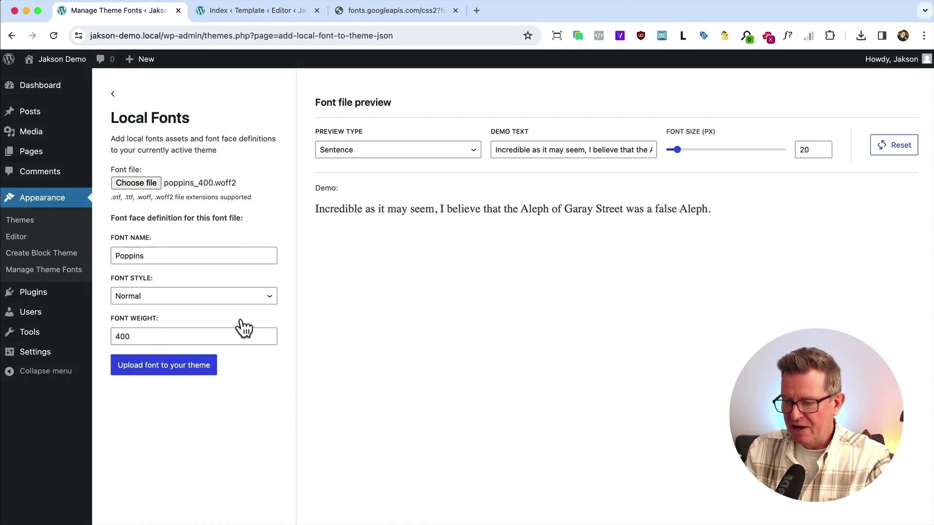
{"action": "left_click", "coordinate": [161, 366]}
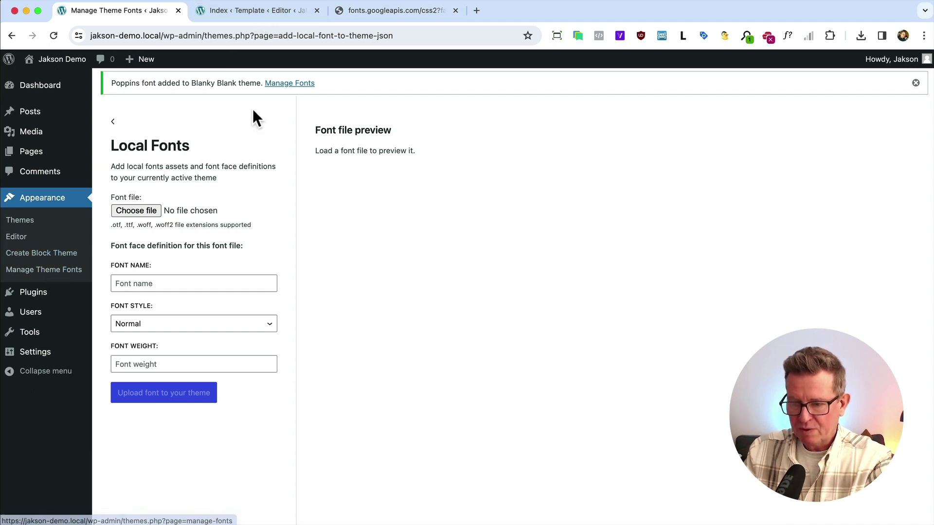
{"action": "left_click", "coordinate": [288, 84]}
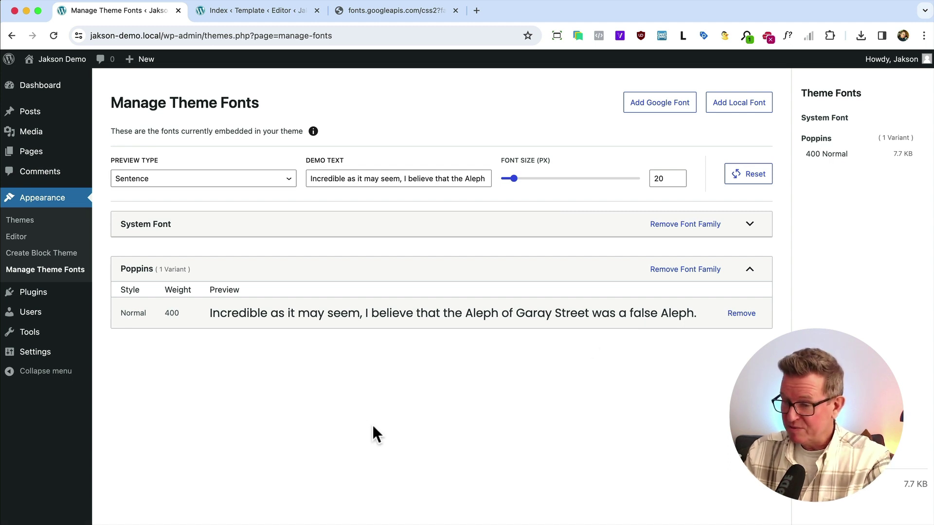
Step: Reload the Site Editor, set Typography › Text font to Poppins, and save the global styles
{"action": "left_click", "coordinate": [235, 10]}
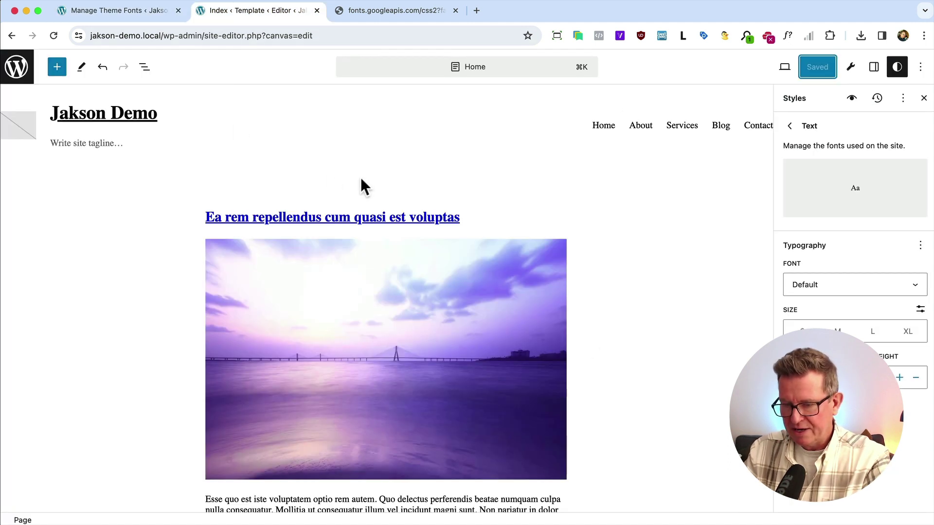
{"action": "key", "text": "super+r"}
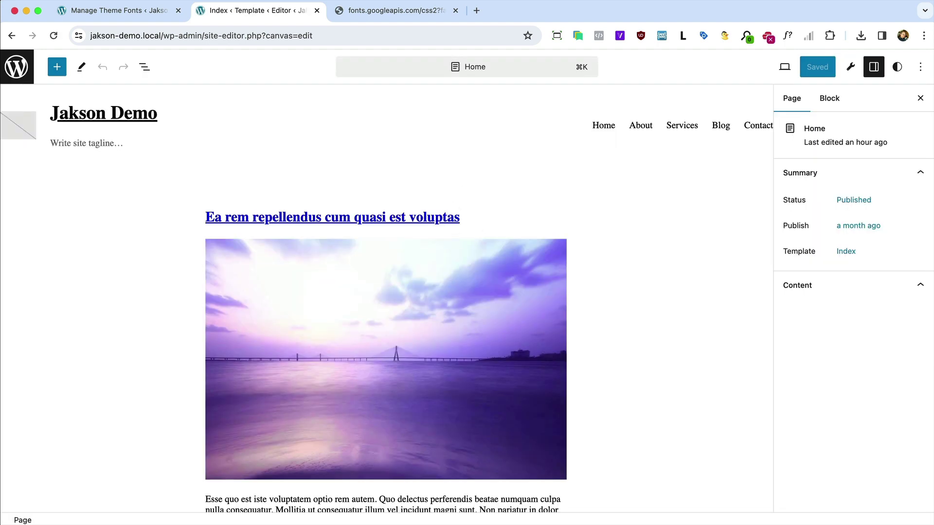
{"action": "left_click", "coordinate": [897, 68]}
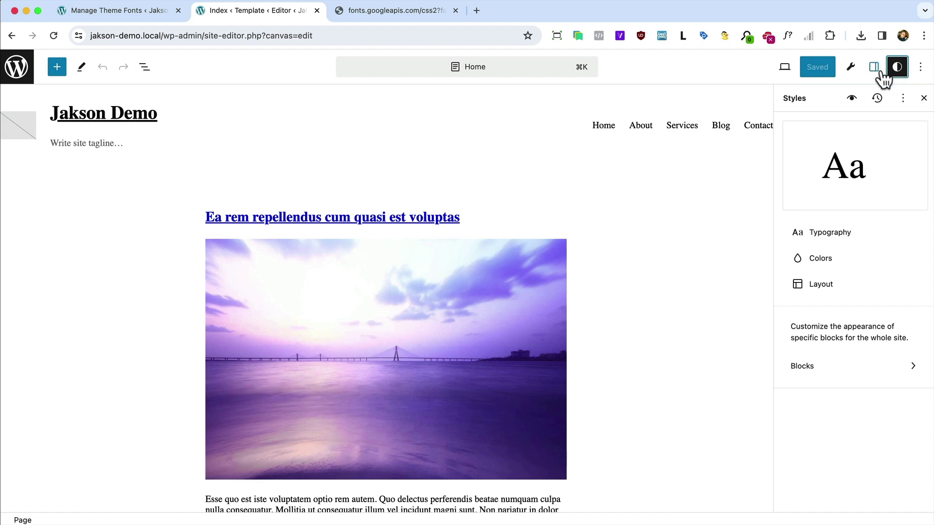
{"action": "left_click", "coordinate": [818, 234]}
{"action": "left_click", "coordinate": [823, 211]}
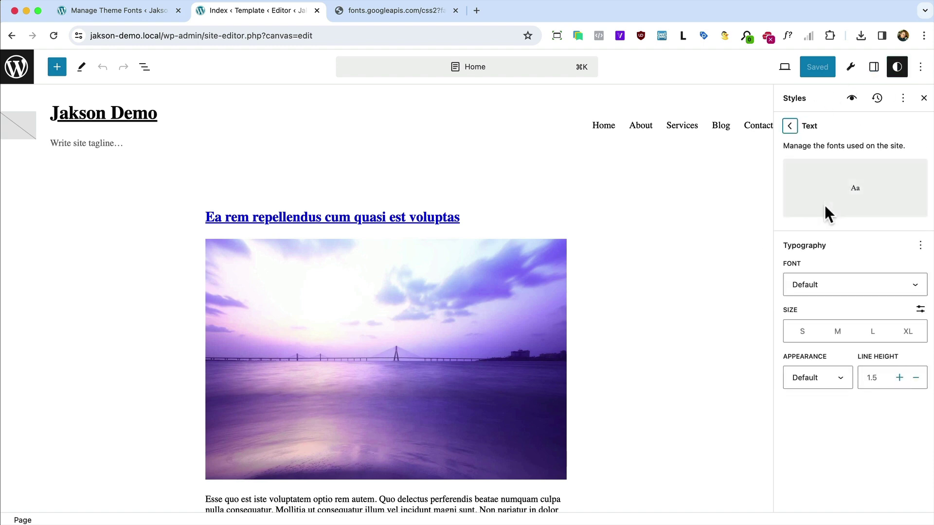
{"action": "left_click", "coordinate": [809, 290]}
{"action": "left_click", "coordinate": [817, 316]}
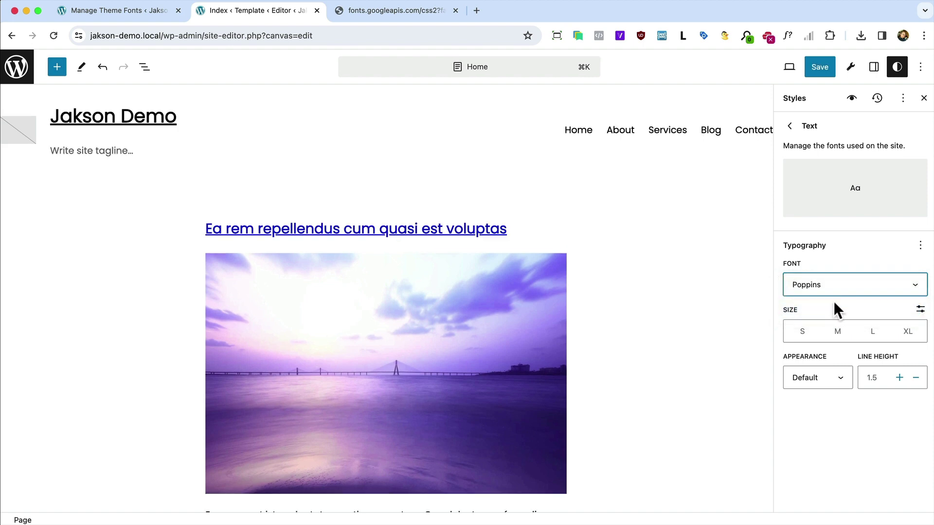
{"action": "left_click", "coordinate": [819, 67]}
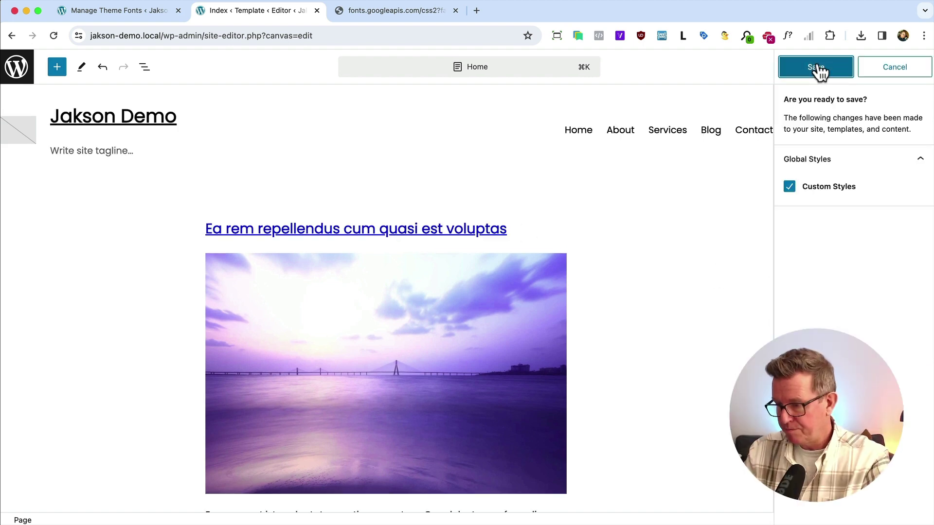
{"action": "left_click", "coordinate": [818, 68]}
{"action": "key", "text": "super+Tab"}
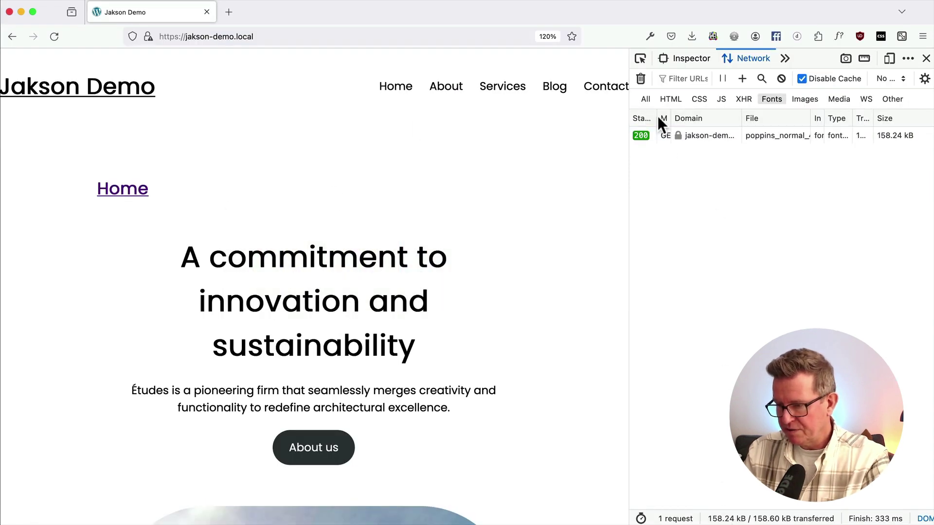
Step: Reload the site with all requests shown, then filter to Fonts to see Poppins at 7.88 kB
{"action": "left_click", "coordinate": [643, 99]}
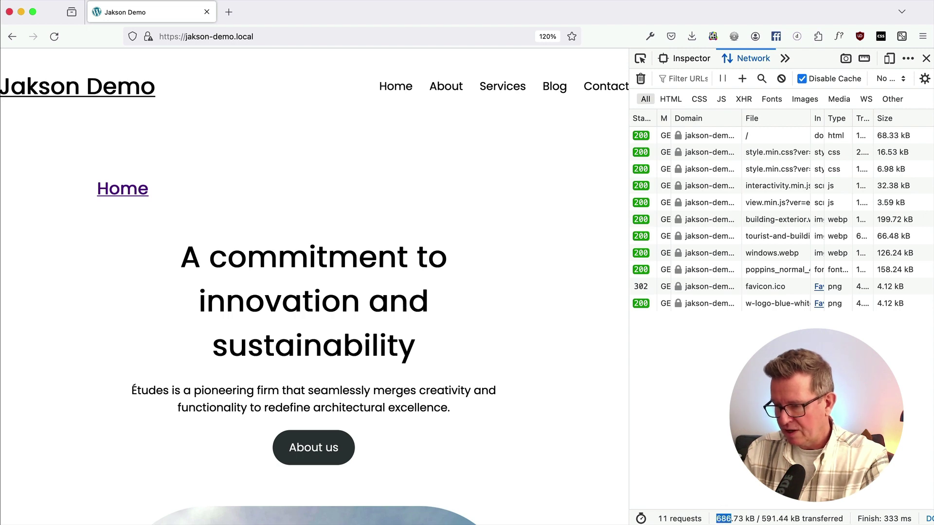
{"action": "left_click", "coordinate": [720, 516]}
{"action": "key", "text": "super+r"}
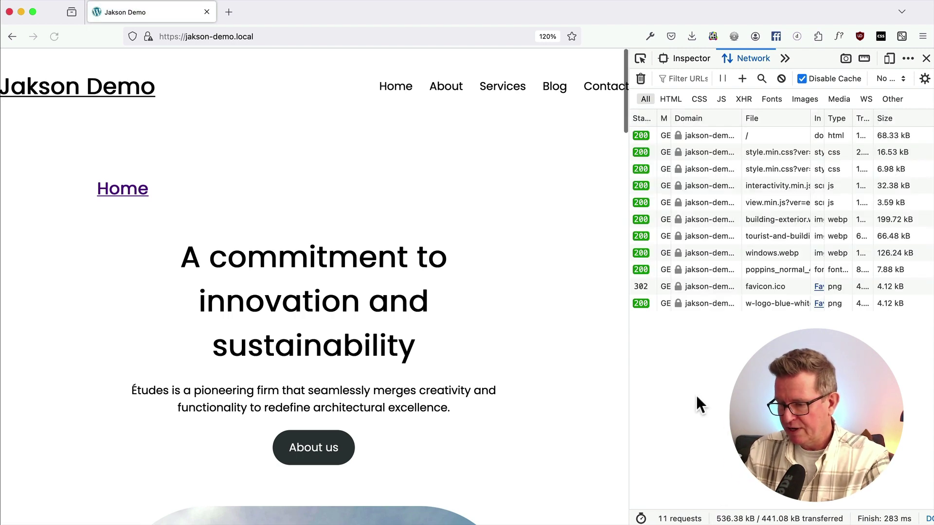
{"action": "left_click", "coordinate": [773, 98]}
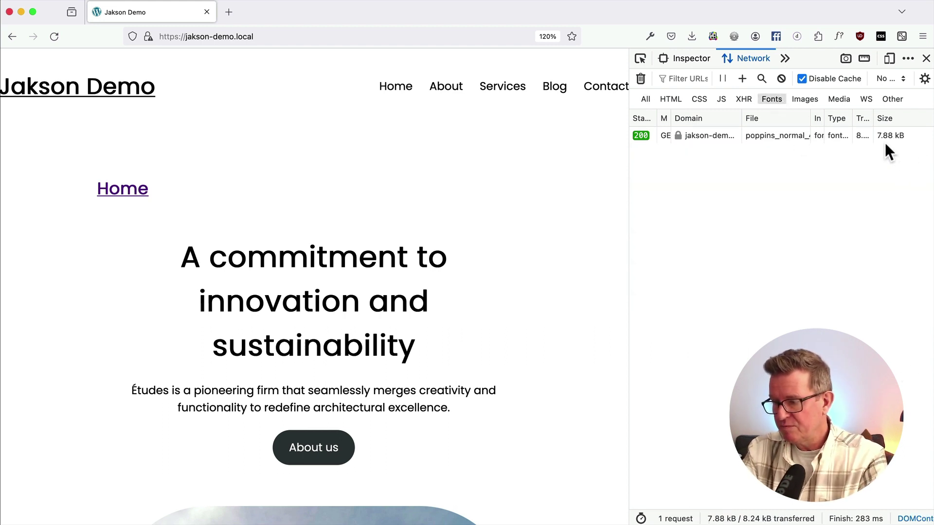